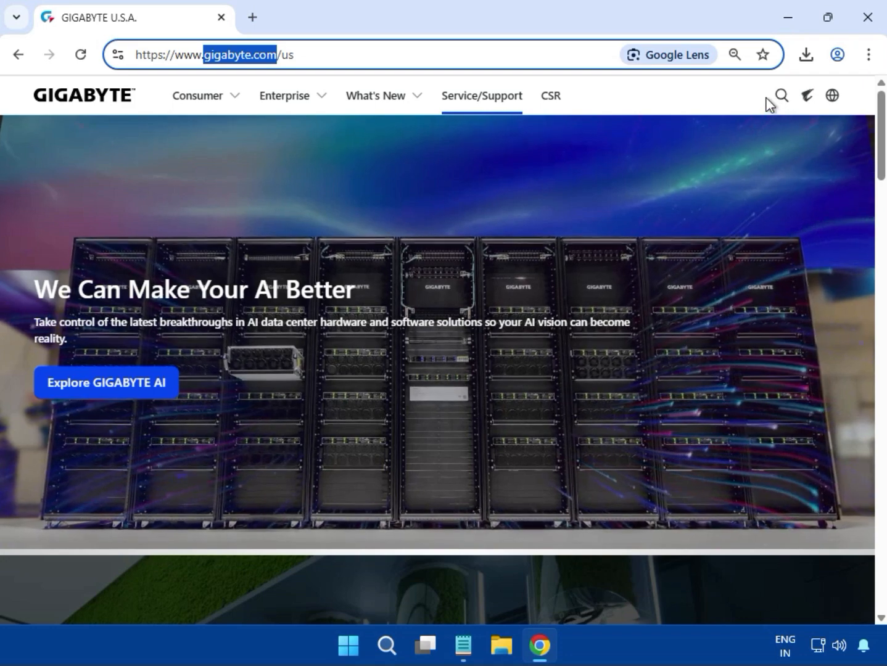
Search the GIGABYTE site for the motherboard model B760M C V2.
{"action": "left_click", "coordinate": [782, 97]}
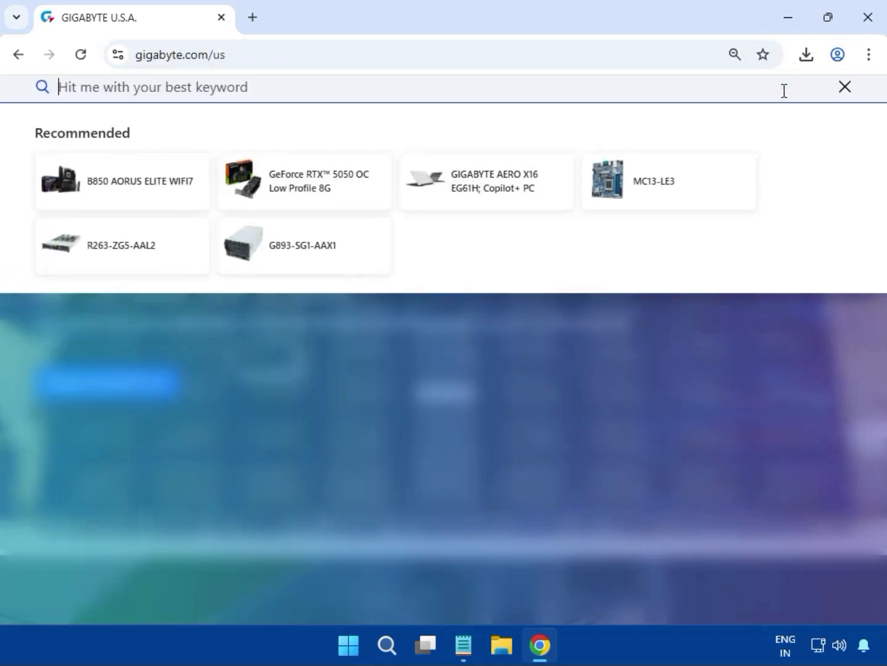
{"action": "type", "text": "B760M C V2"}
{"action": "key", "text": "Return"}
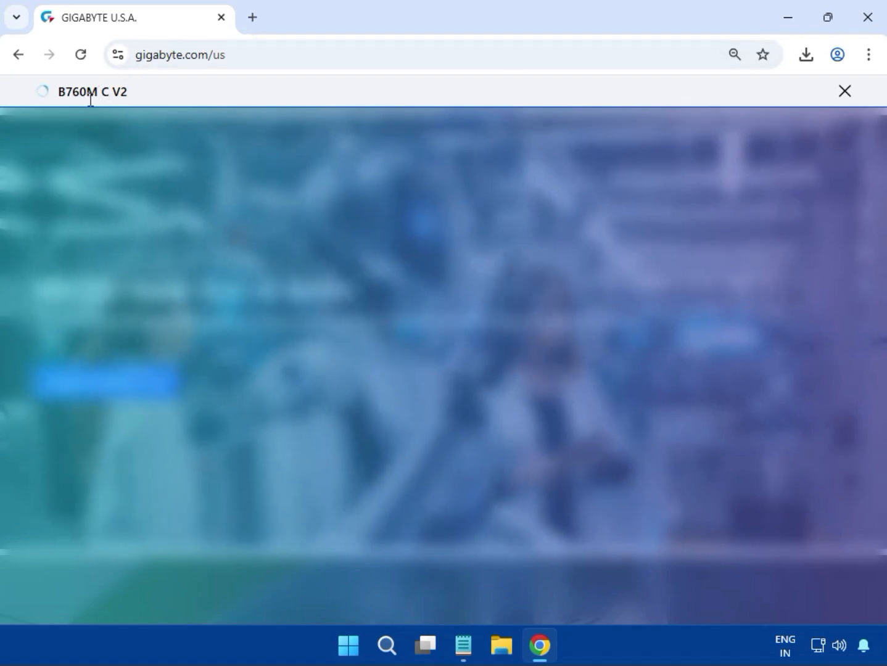
{"action": "left_click", "coordinate": [98, 95]}
{"action": "key", "text": "Return"}
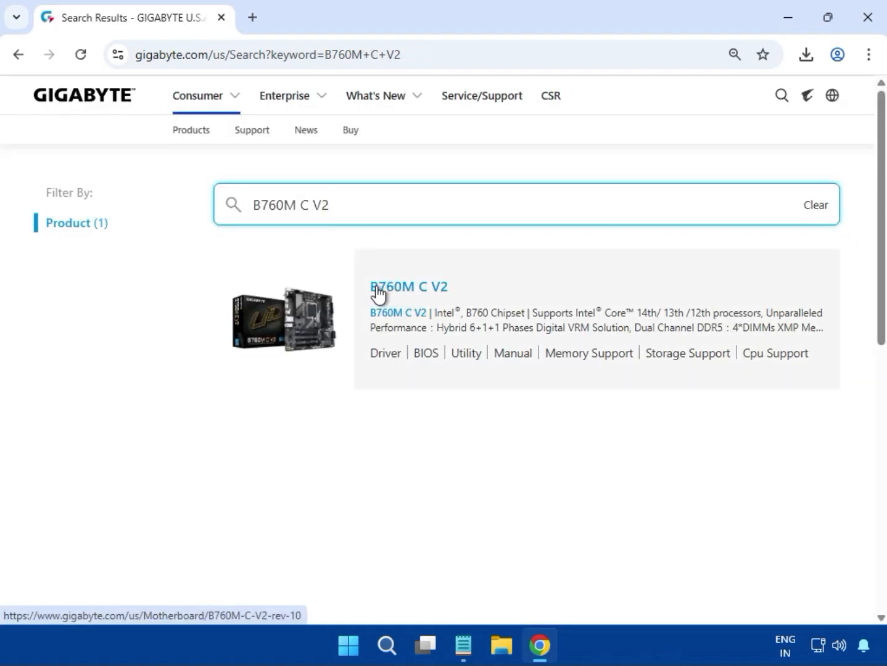
Open the support downloads for the B760M C V2 and filter the drivers to Windows 11 64bit.
{"action": "left_click", "coordinate": [397, 287]}
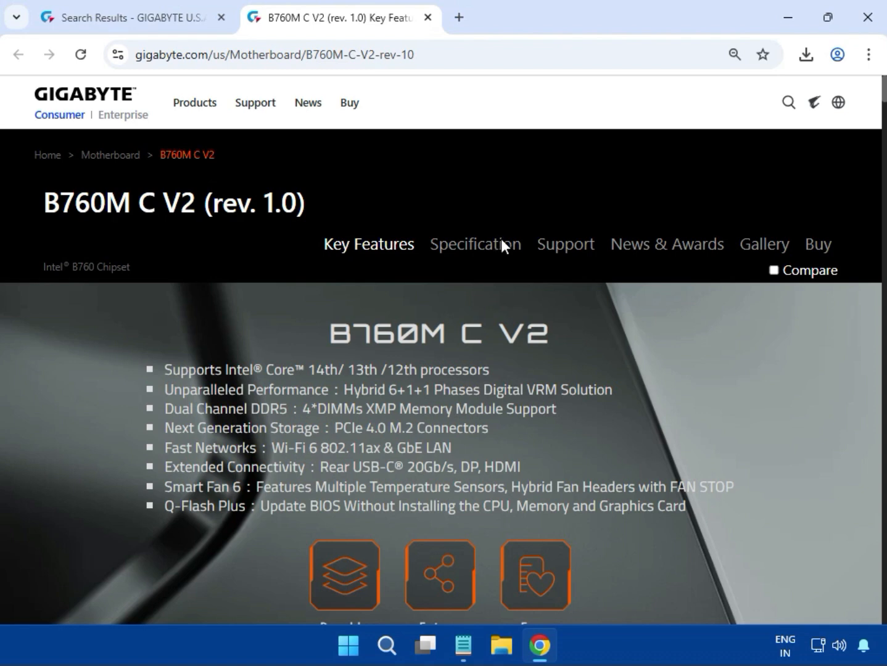
{"action": "left_click", "coordinate": [550, 245]}
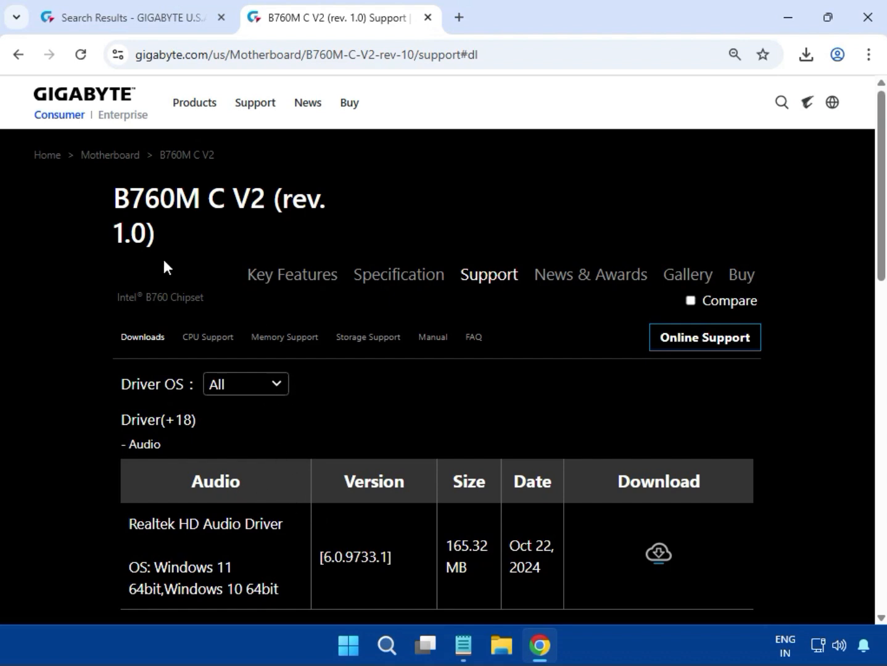
{"action": "left_click", "coordinate": [253, 392]}
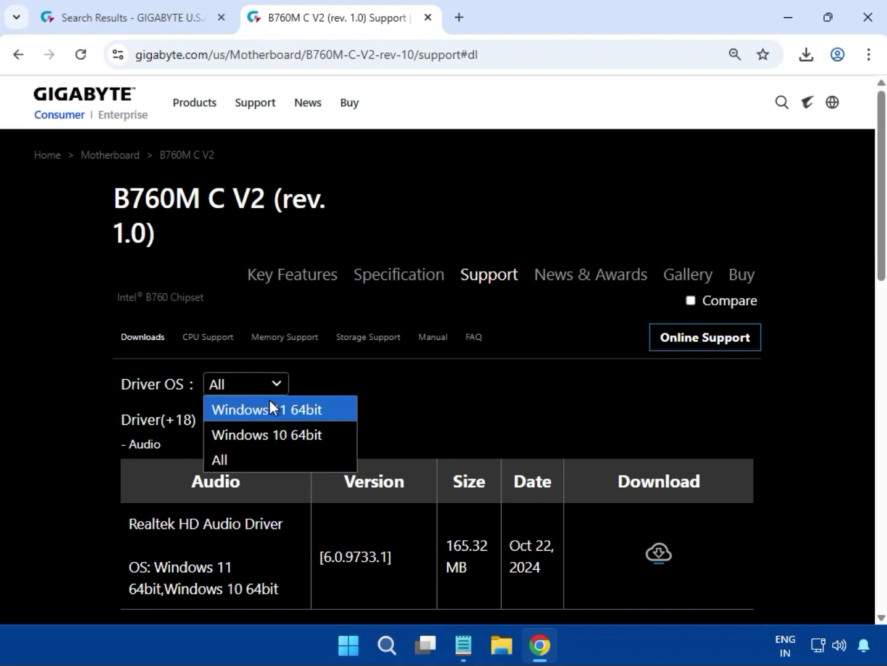
{"action": "left_click", "coordinate": [270, 410]}
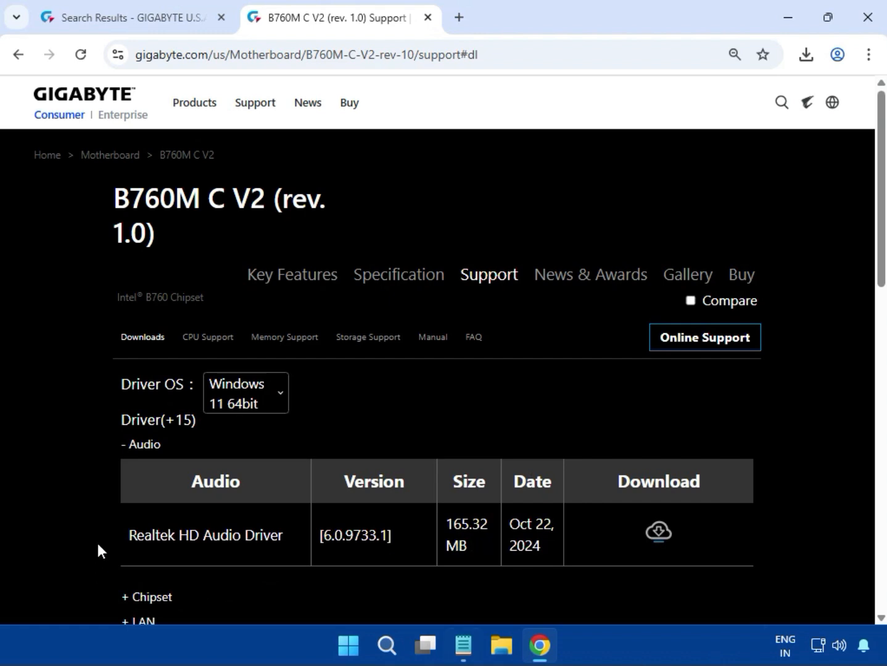
Download the Realtek HD Audio Driver, version 6.0.9733.1, from the Audio drivers.
{"action": "left_click", "coordinate": [143, 447]}
{"action": "left_click_drag", "start_coordinate": [125, 519], "coordinate": [469, 547]}
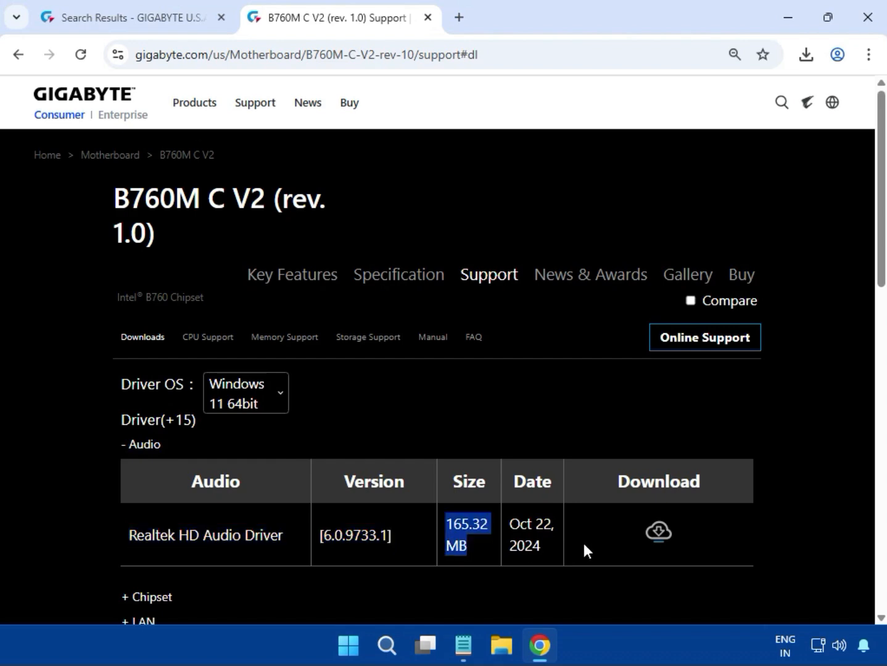
{"action": "left_click", "coordinate": [662, 531]}
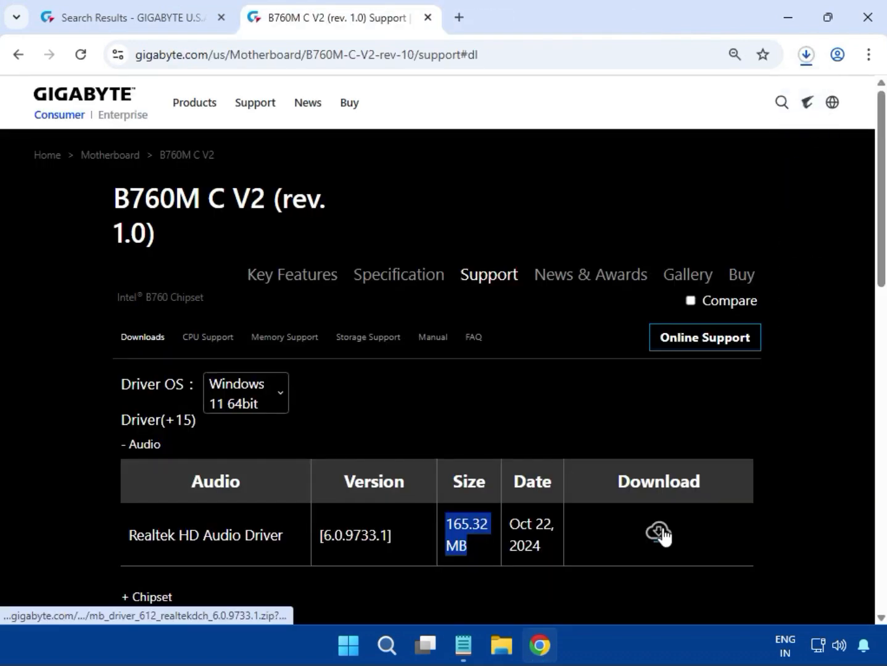
{"action": "left_click", "coordinate": [804, 526]}
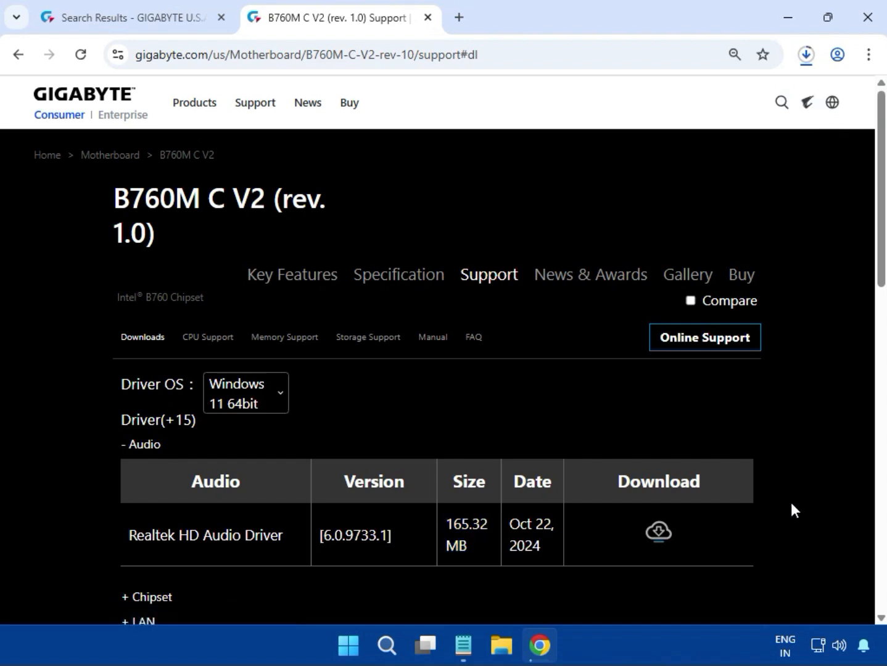
Run mb_driver_612_realtekdch_6.0.9733.1.exe from the downloaded audio archive, allow it to make changes, and close the archive.
{"action": "left_click", "coordinate": [807, 60]}
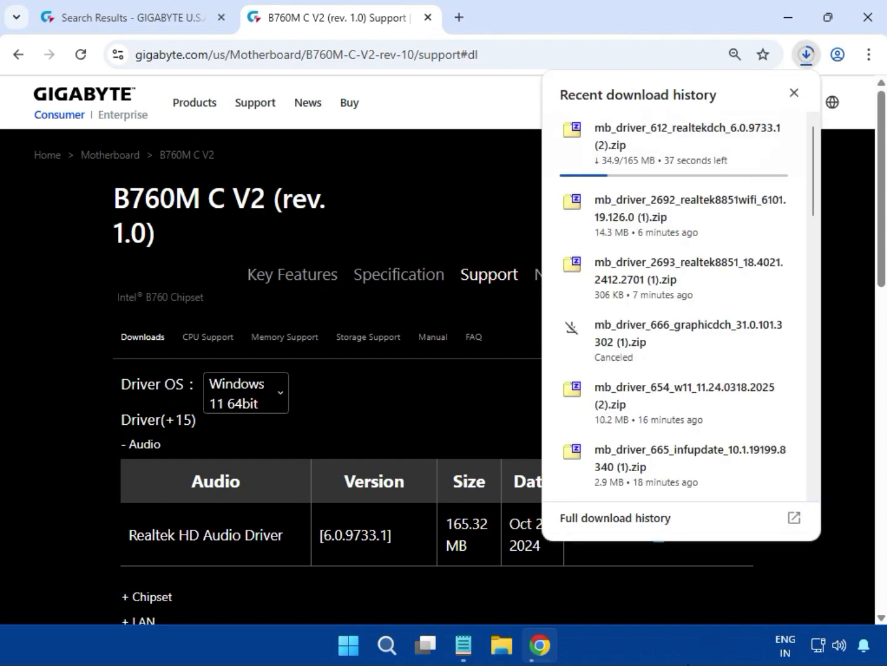
{"action": "scroll", "coordinate": [617, 278], "scroll_direction": "down", "scroll_amount": 10}
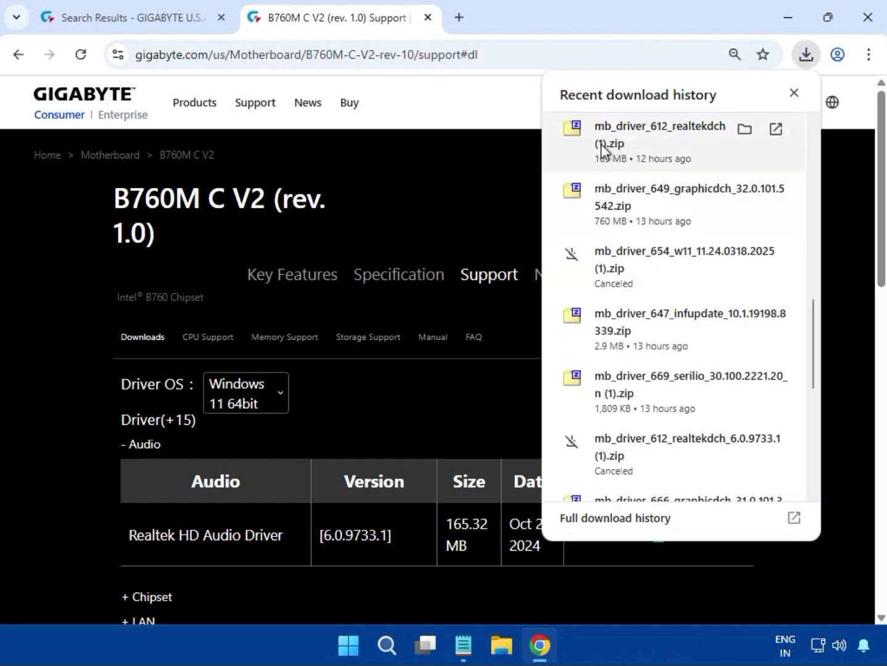
{"action": "left_click", "coordinate": [624, 147]}
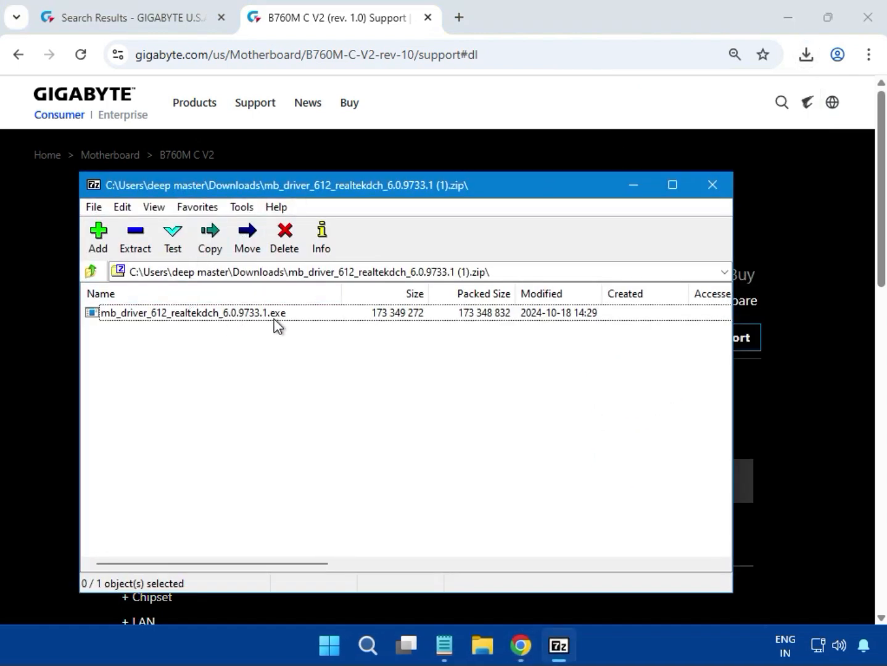
{"action": "double_click", "coordinate": [230, 312]}
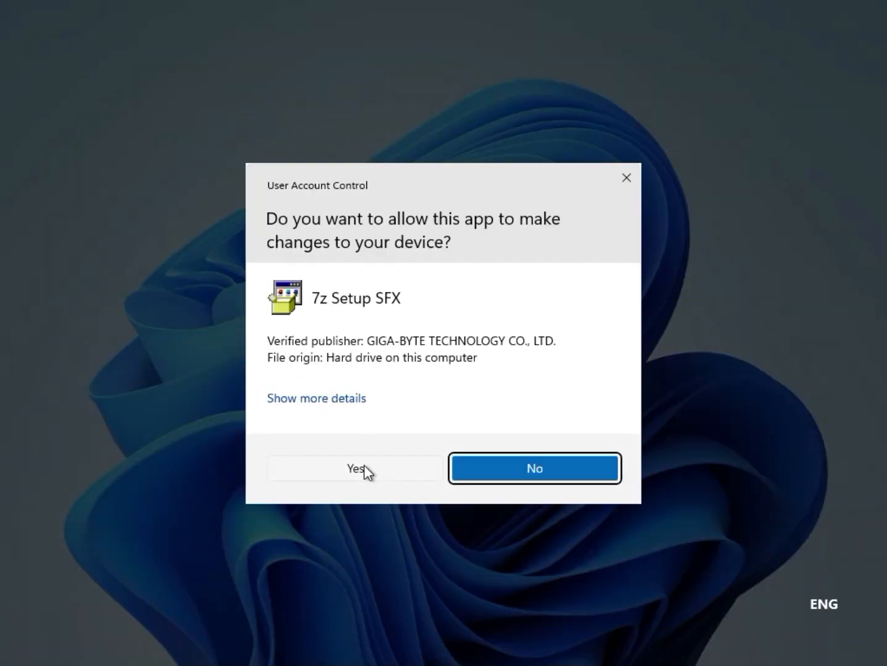
{"action": "left_click", "coordinate": [364, 467]}
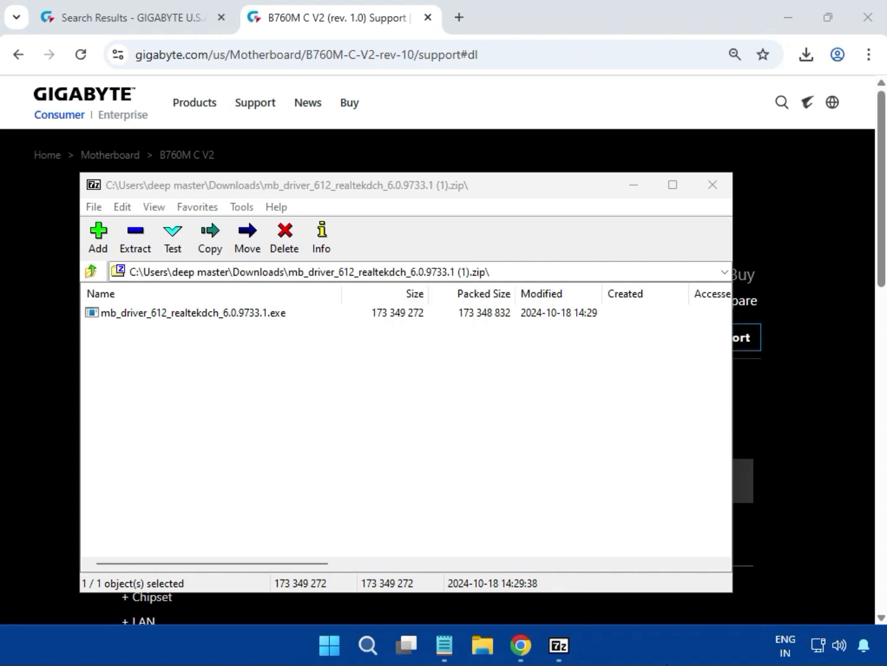
{"action": "left_click", "coordinate": [710, 190]}
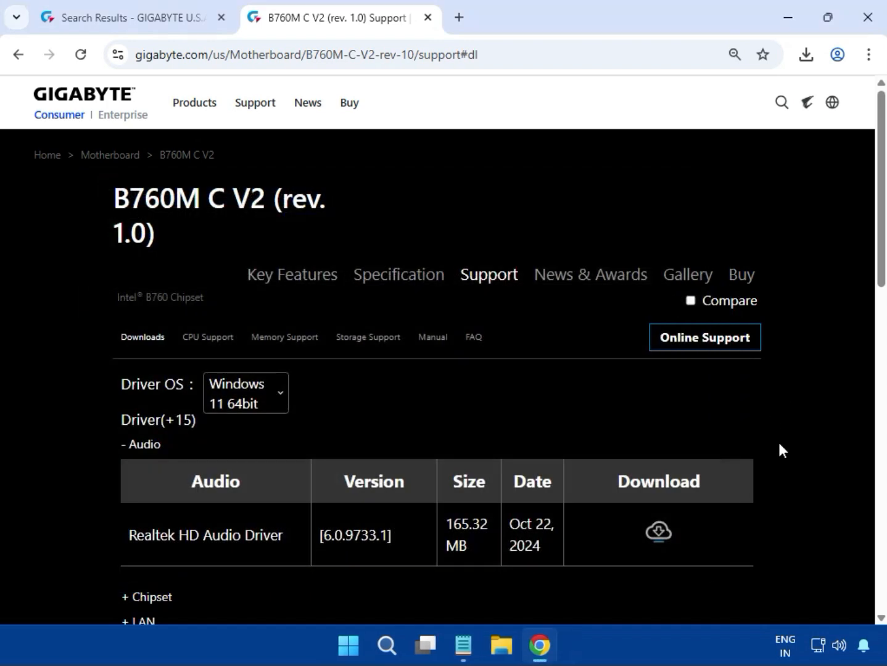
Expand the Chipset drivers and download the Intel Serial I/O driver, version 30.100.2221.20.
{"action": "scroll", "coordinate": [782, 454], "scroll_direction": "down", "scroll_amount": 1}
{"action": "scroll", "coordinate": [358, 548], "scroll_direction": "down", "scroll_amount": 4}
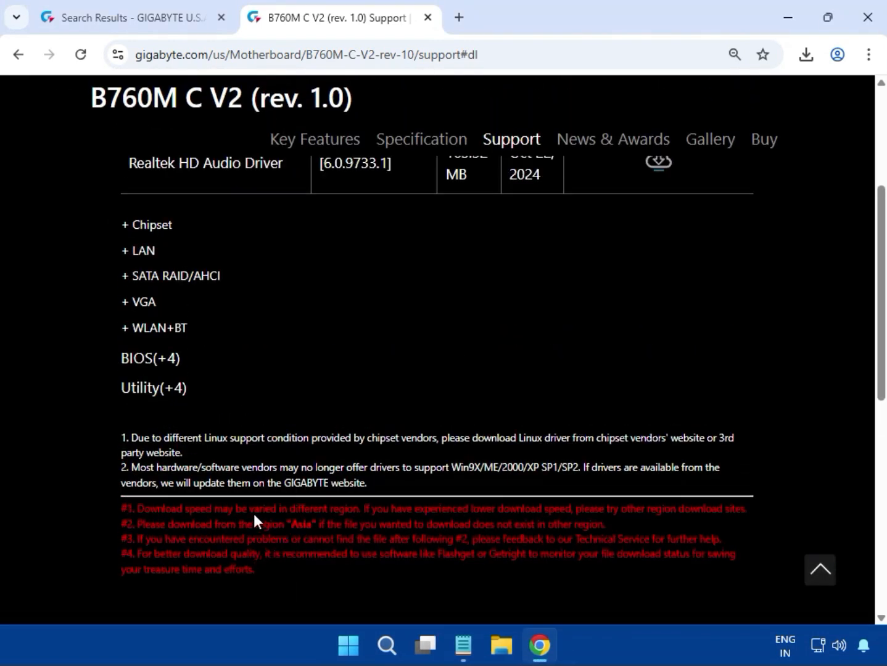
{"action": "scroll", "coordinate": [253, 515], "scroll_direction": "up", "scroll_amount": 1}
{"action": "left_click", "coordinate": [123, 293]}
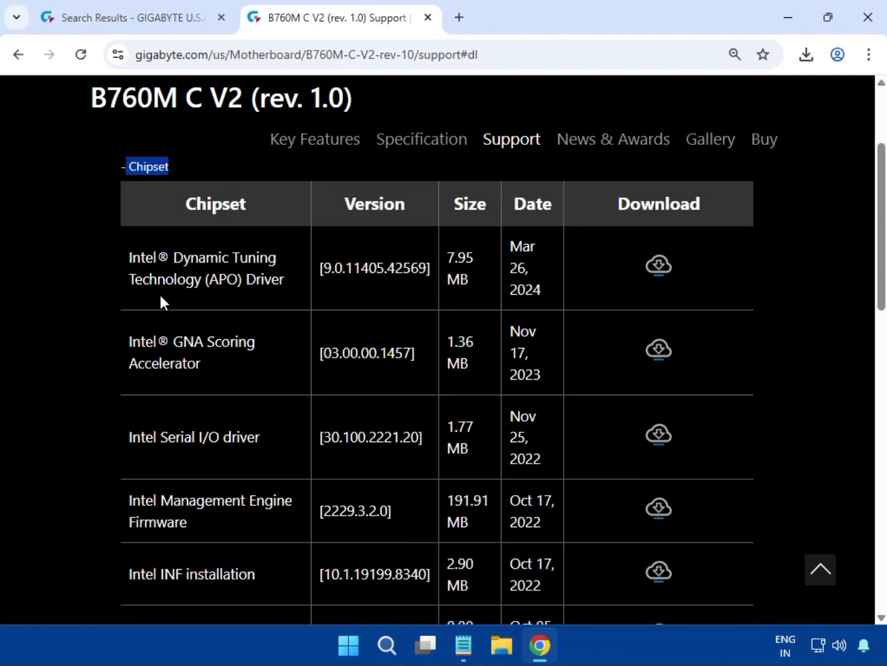
{"action": "scroll", "coordinate": [162, 301], "scroll_direction": "up", "scroll_amount": 1}
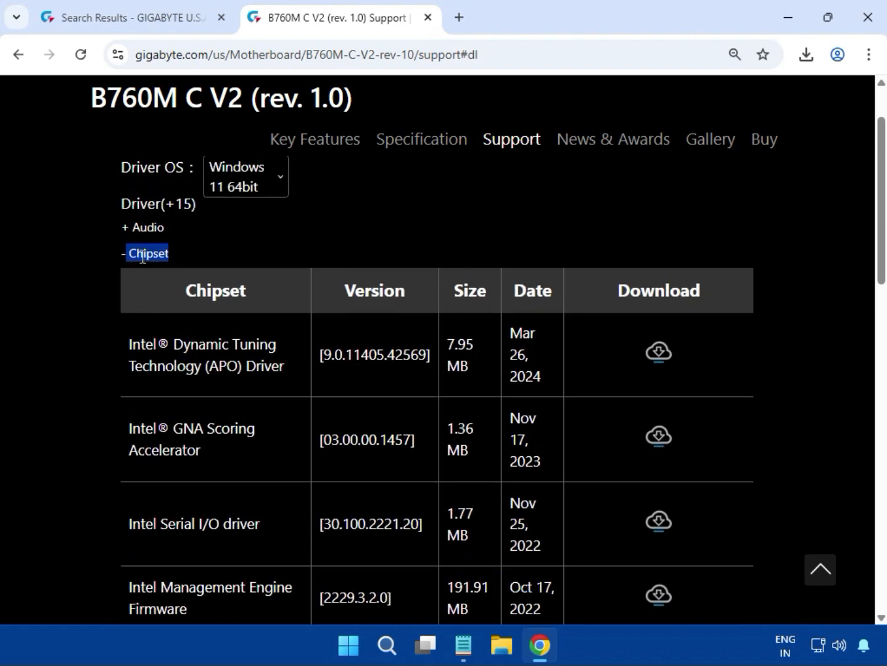
{"action": "scroll", "coordinate": [191, 435], "scroll_direction": "down", "scroll_amount": 2}
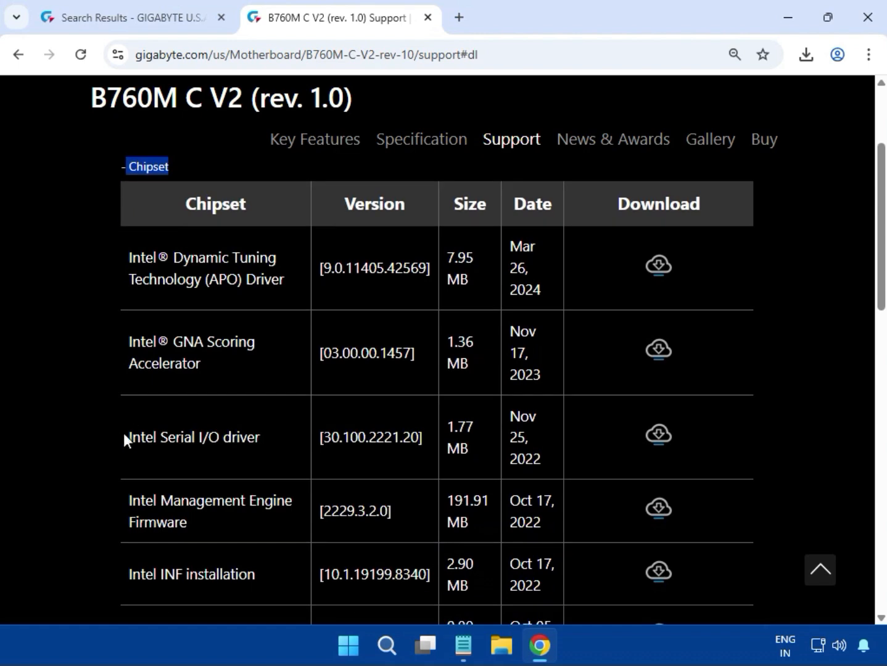
{"action": "left_click_drag", "start_coordinate": [115, 433], "coordinate": [217, 436]}
{"action": "left_click", "coordinate": [121, 441]}
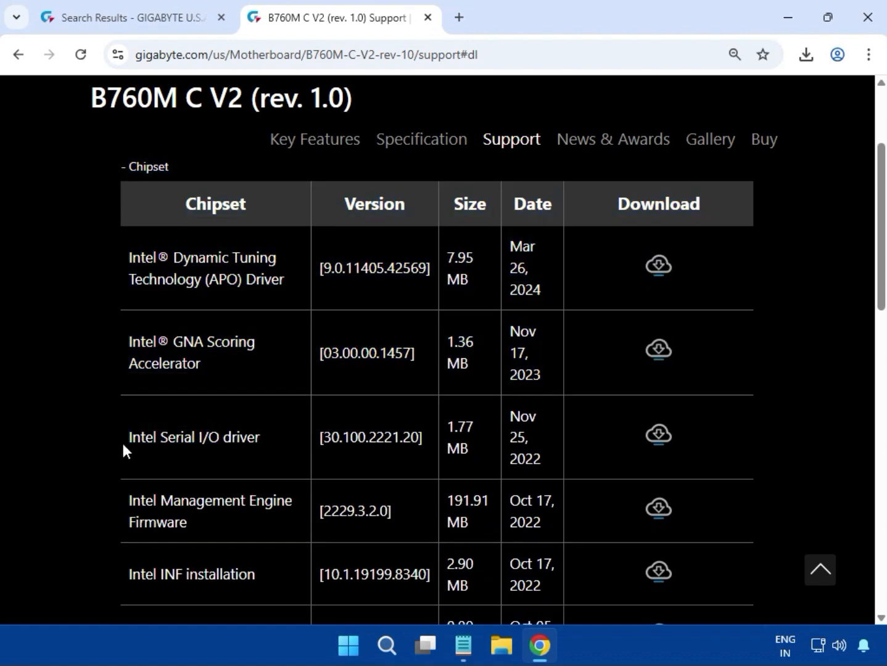
{"action": "left_click_drag", "start_coordinate": [125, 439], "coordinate": [258, 439]}
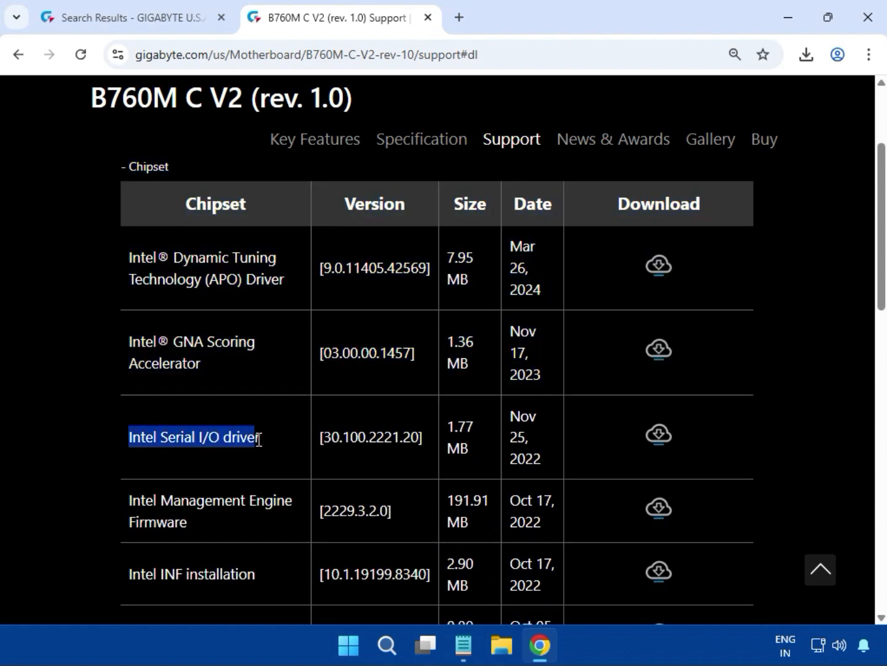
{"action": "left_click", "coordinate": [658, 440]}
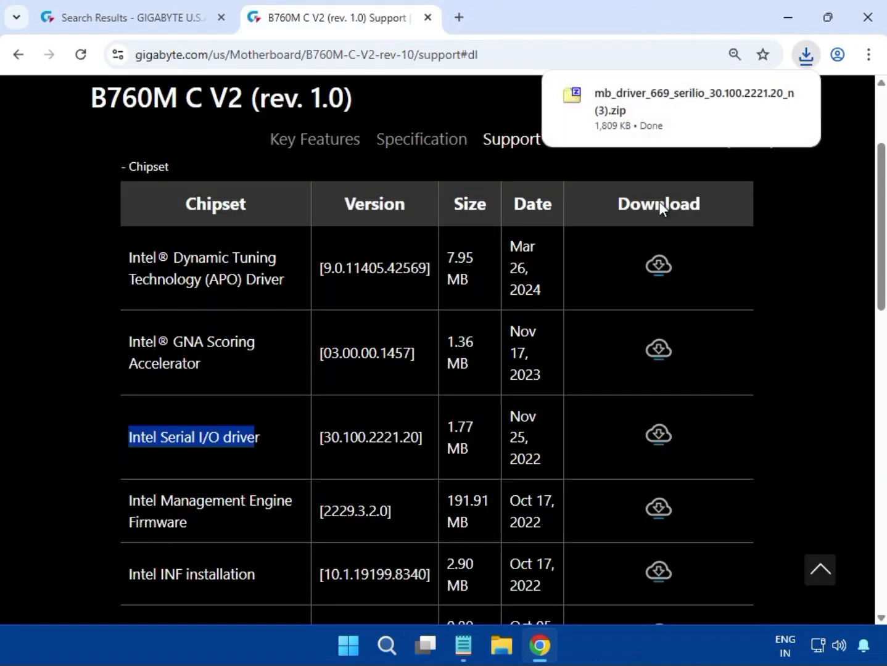
Run 669_30.100.2221.20_SETUPSERIALIO.EXE from the downloaded archive, allow it to make changes, and close the archive.
{"action": "left_click", "coordinate": [635, 103]}
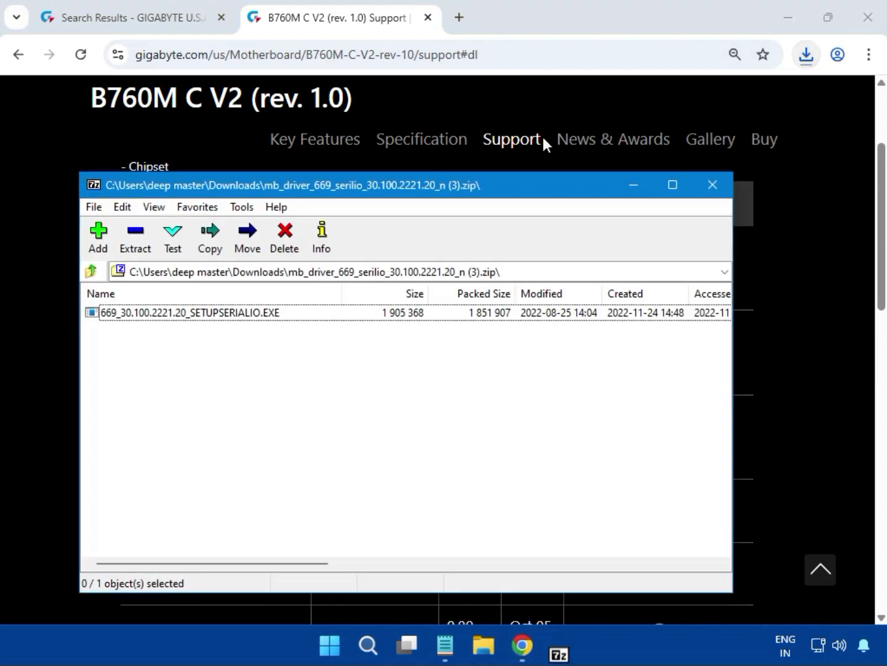
{"action": "double_click", "coordinate": [260, 312]}
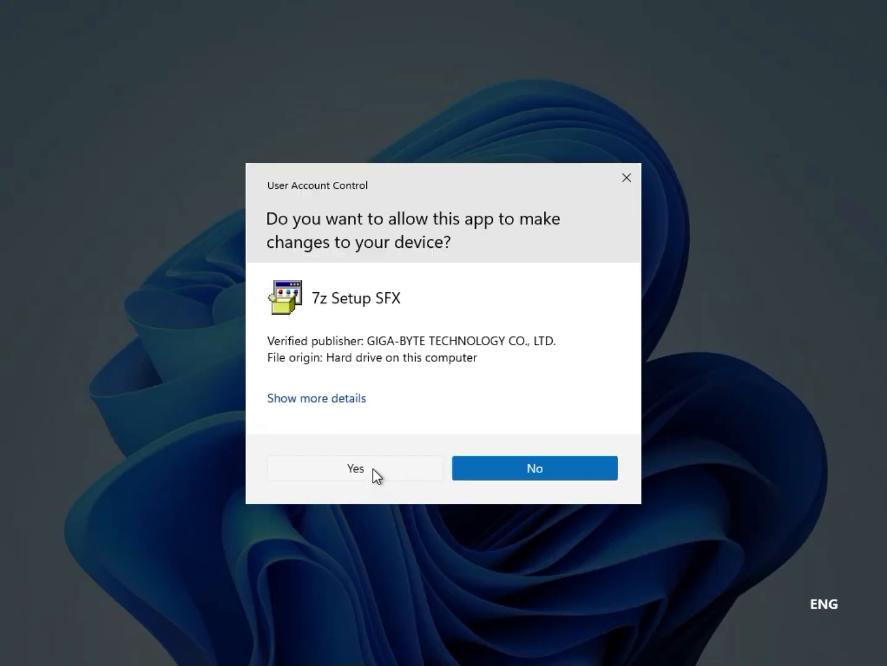
{"action": "left_click", "coordinate": [355, 468]}
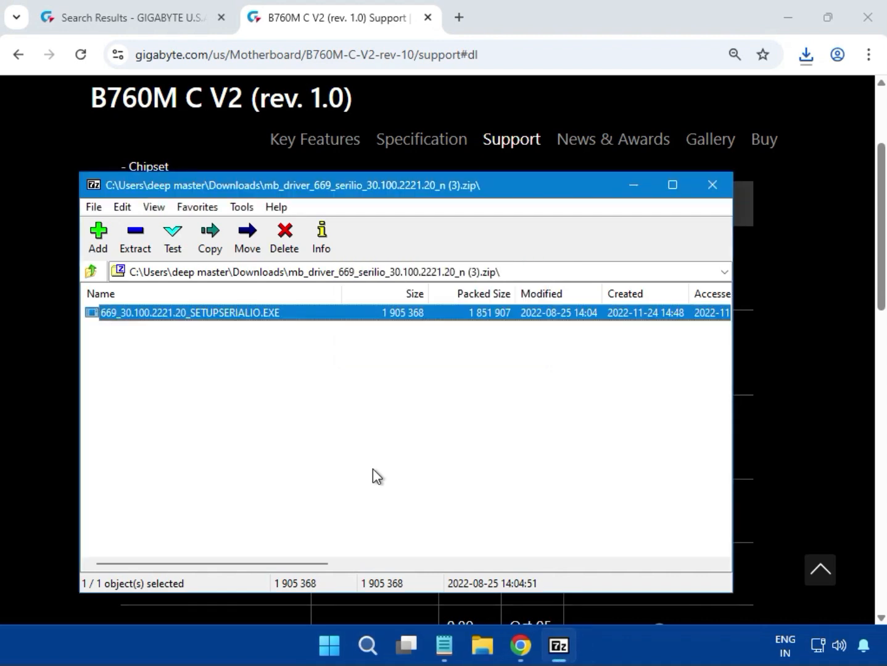
{"action": "left_click", "coordinate": [706, 187]}
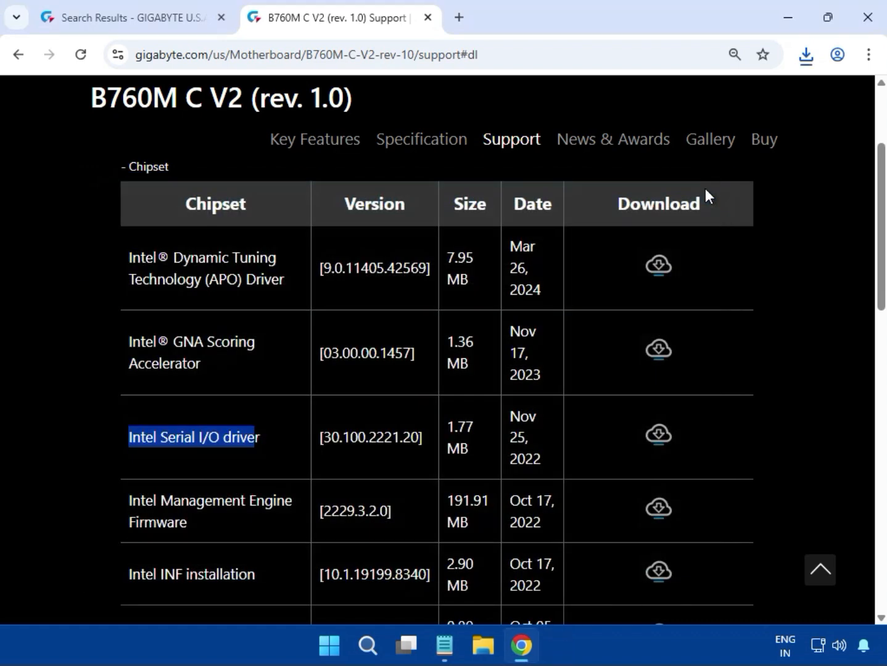
Download the Intel INF installation driver, version 10.1.19199.8340, from the Chipset drivers.
{"action": "left_click", "coordinate": [46, 471]}
{"action": "scroll", "coordinate": [68, 469], "scroll_direction": "down", "scroll_amount": 1}
{"action": "left_click_drag", "start_coordinate": [117, 488], "coordinate": [262, 496]}
{"action": "left_click", "coordinate": [139, 495]}
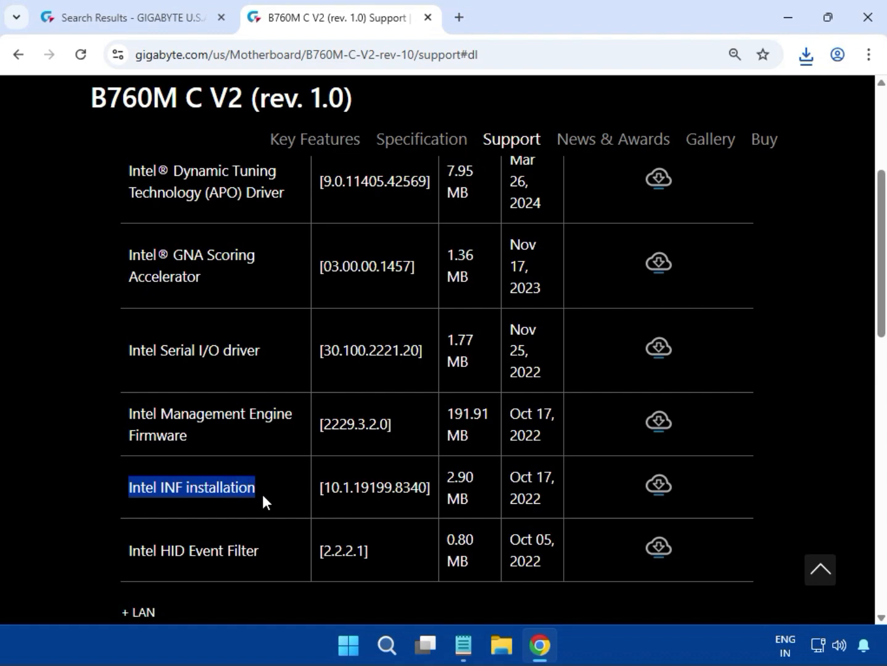
{"action": "left_click", "coordinate": [658, 486]}
Run mb_driver_665_infupdate_10.1.19199.8340.exe from the downloaded archive, allow it to make changes, and close the archive.
{"action": "left_click", "coordinate": [806, 56]}
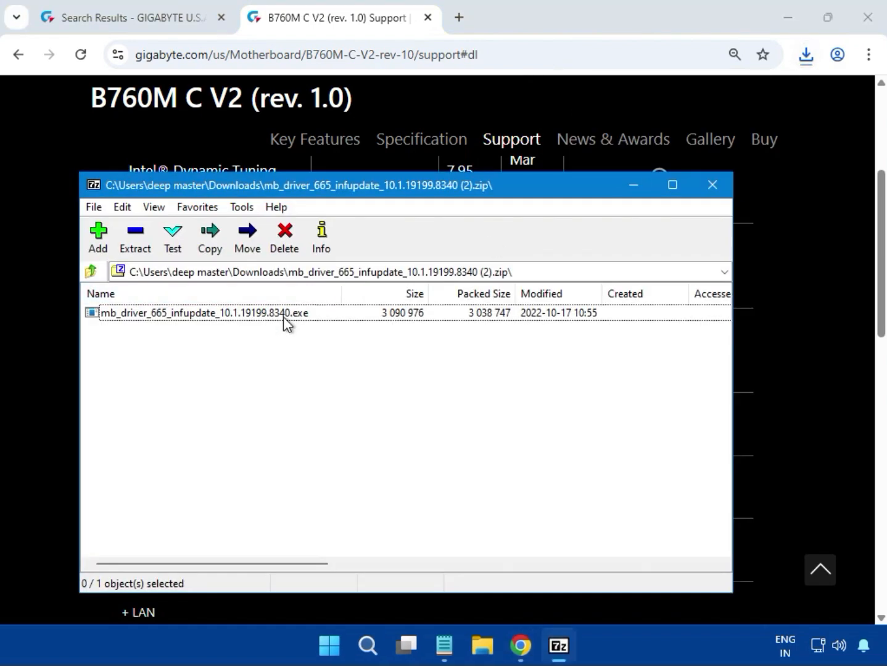
{"action": "double_click", "coordinate": [283, 316]}
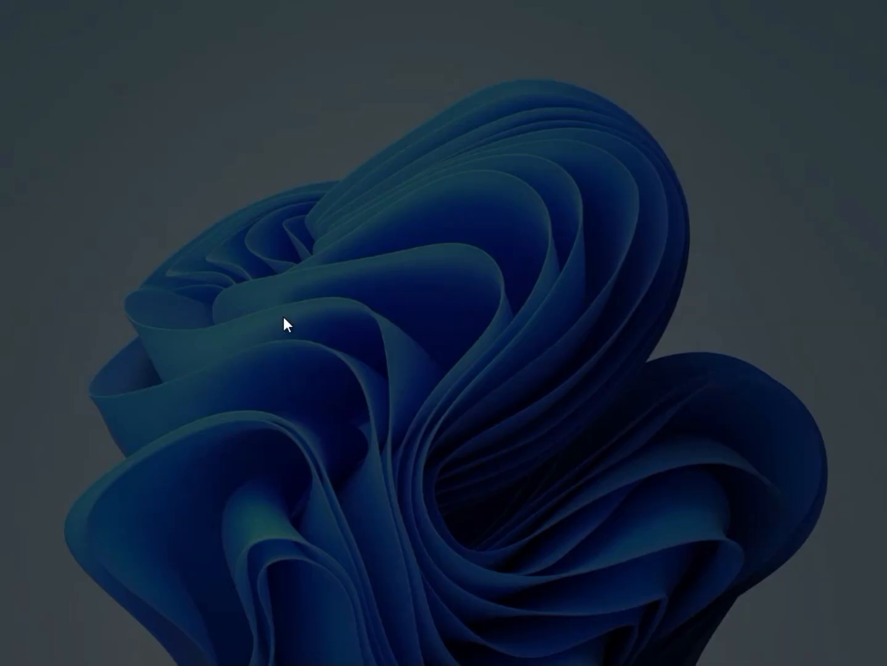
{"action": "left_click", "coordinate": [334, 470]}
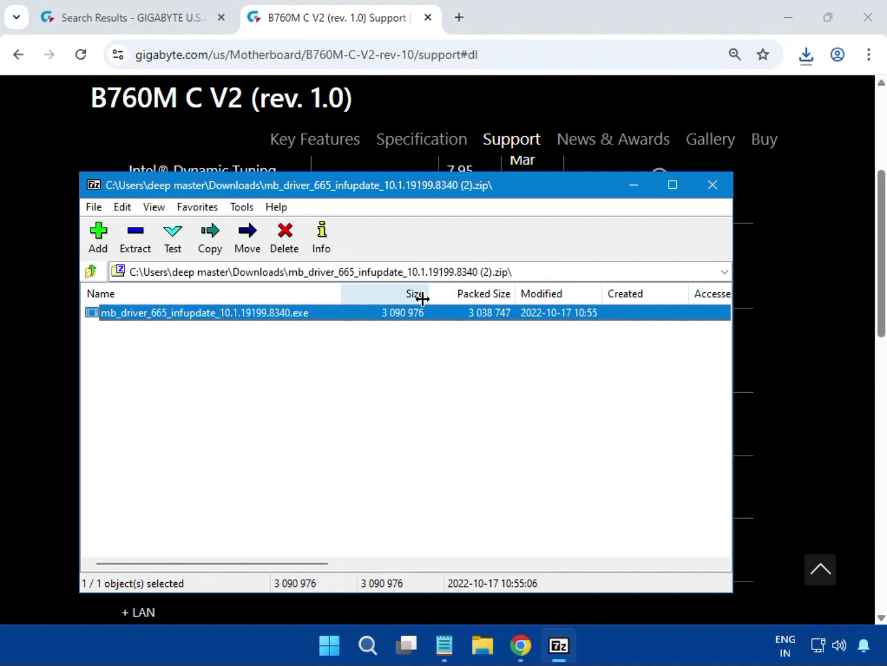
{"action": "left_click", "coordinate": [711, 185]}
{"action": "left_click", "coordinate": [824, 310]}
Expand the LAN drivers and download the Realtek LAN Driver, version 11.24.0318.2025.
{"action": "scroll", "coordinate": [825, 312], "scroll_direction": "up", "scroll_amount": 5}
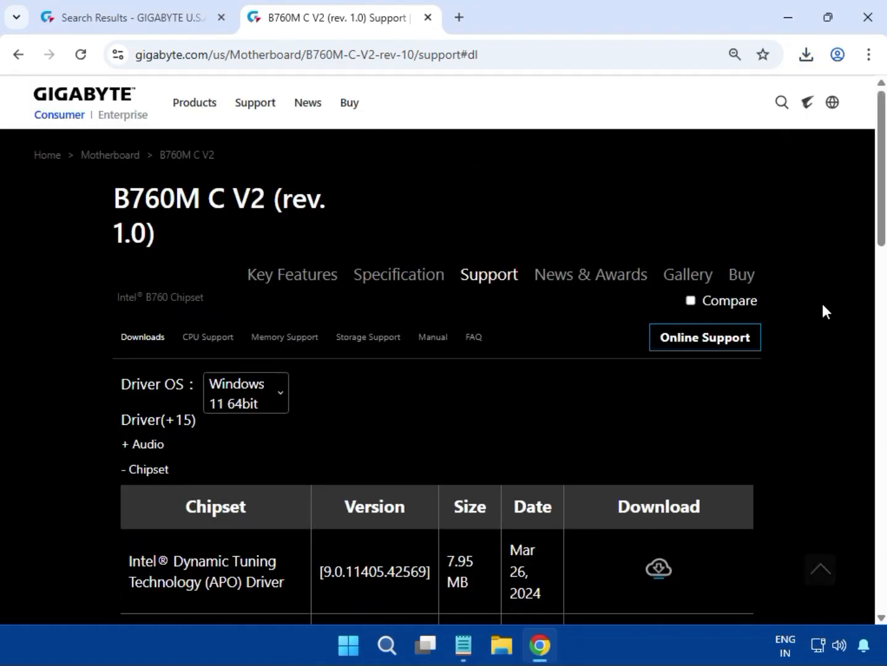
{"action": "scroll", "coordinate": [822, 306], "scroll_direction": "down", "scroll_amount": 9}
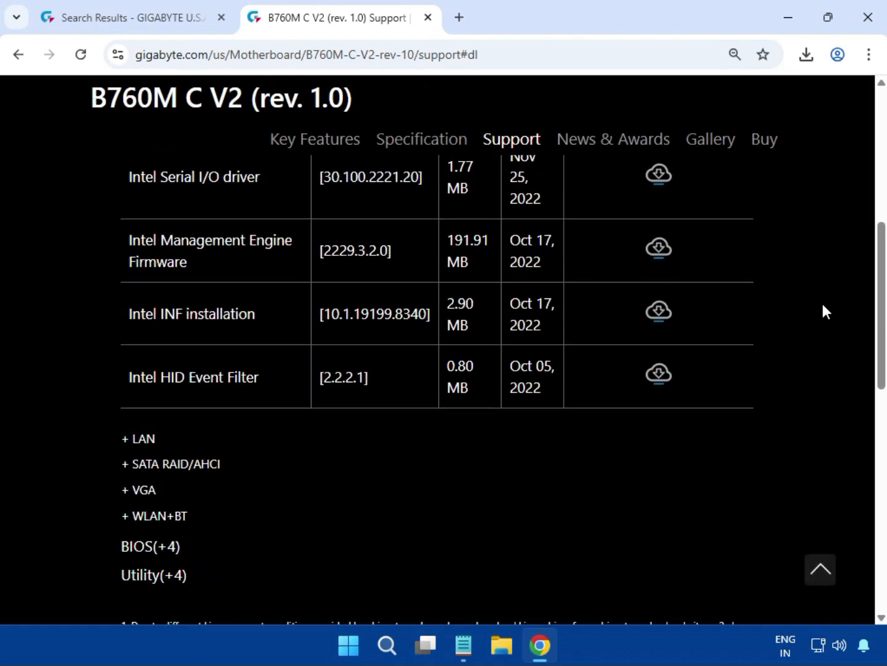
{"action": "scroll", "coordinate": [823, 306], "scroll_direction": "down", "scroll_amount": 1}
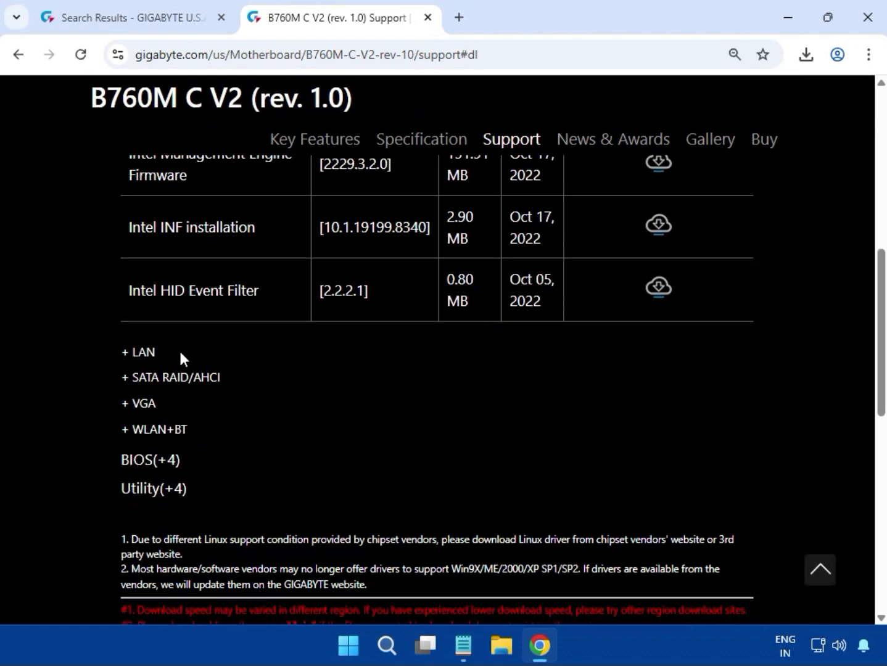
{"action": "left_click_drag", "start_coordinate": [180, 354], "coordinate": [136, 355]}
{"action": "left_click", "coordinate": [134, 353]}
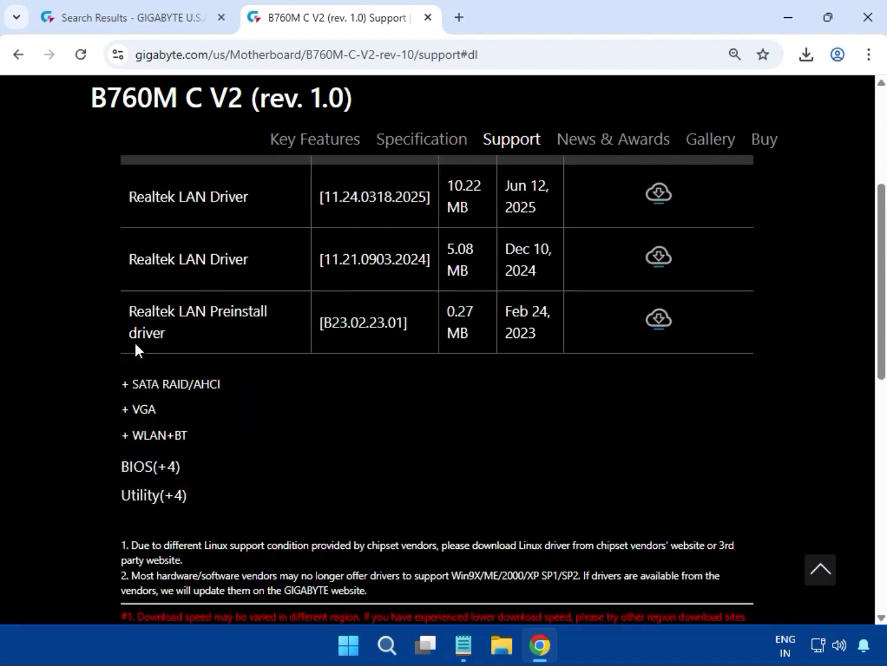
{"action": "left_click_drag", "start_coordinate": [126, 281], "coordinate": [278, 283]}
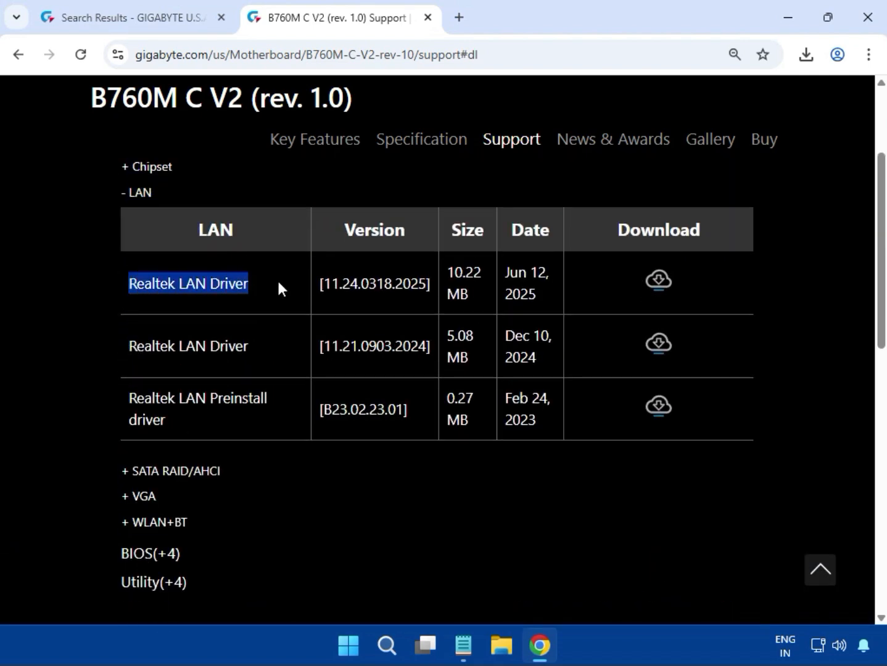
{"action": "left_click", "coordinate": [669, 297]}
Run mb_driver_654_w11_11.24.0318.2025.exe from the downloaded archive, allow it to make changes, and close the archive.
{"action": "left_click", "coordinate": [806, 53]}
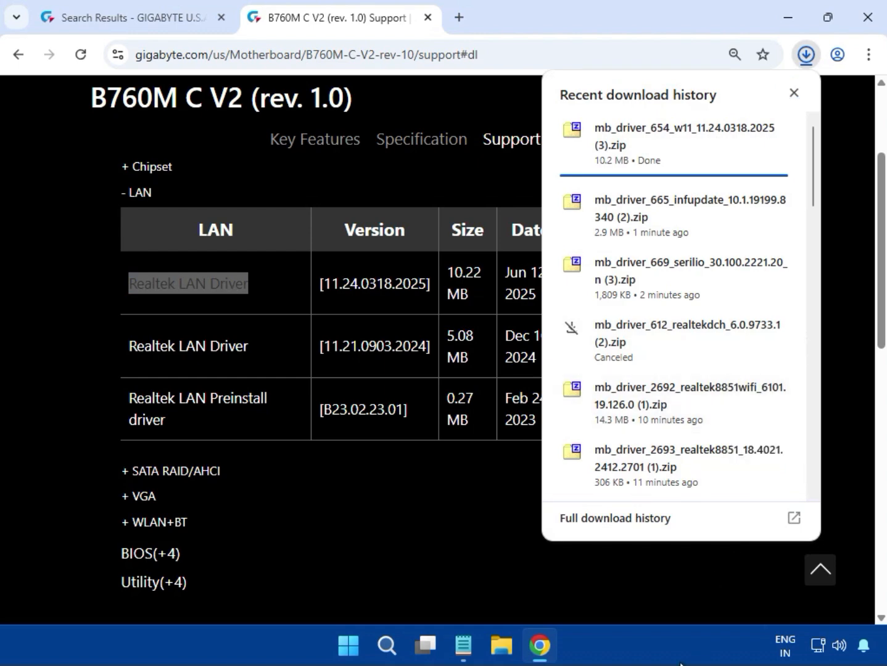
{"action": "scroll", "coordinate": [643, 204], "scroll_direction": "down", "scroll_amount": 3}
{"action": "left_click", "coordinate": [646, 155]}
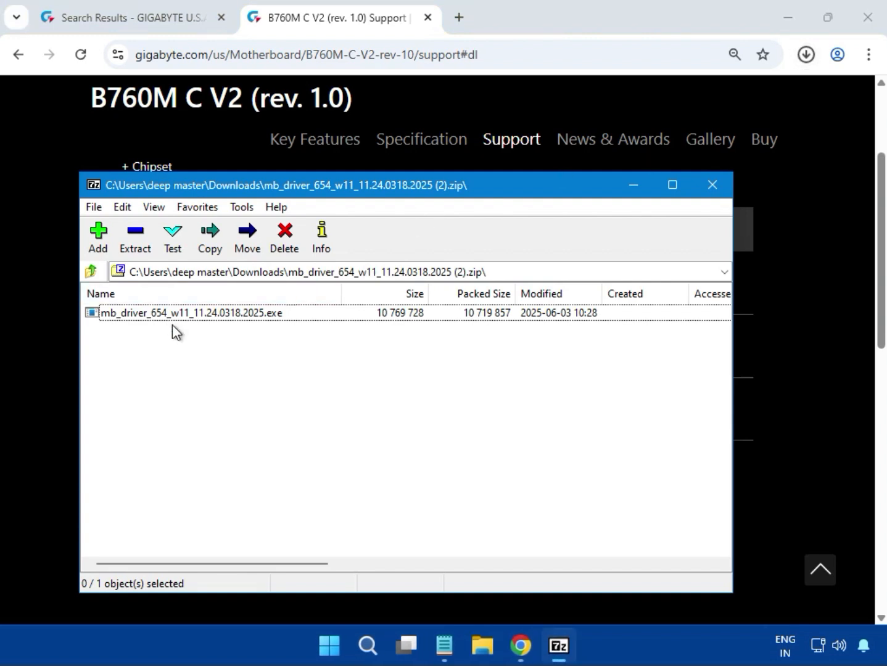
{"action": "double_click", "coordinate": [247, 312]}
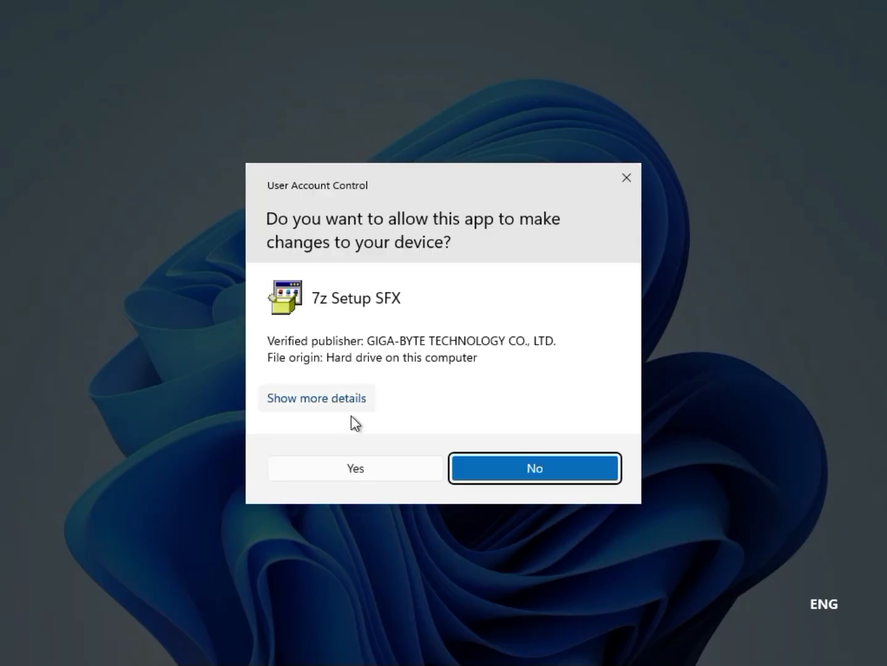
{"action": "left_click", "coordinate": [369, 468]}
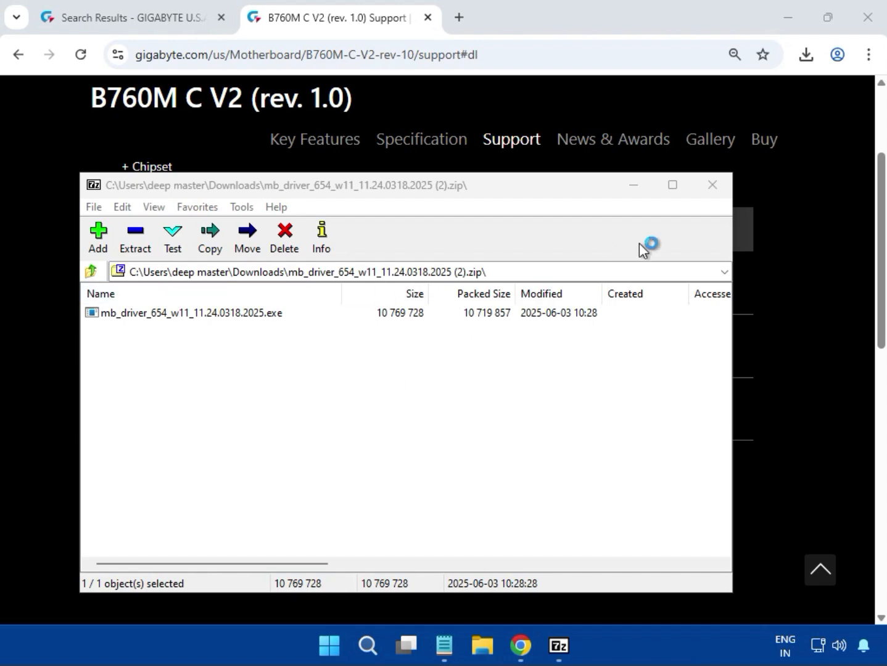
{"action": "left_click", "coordinate": [710, 187]}
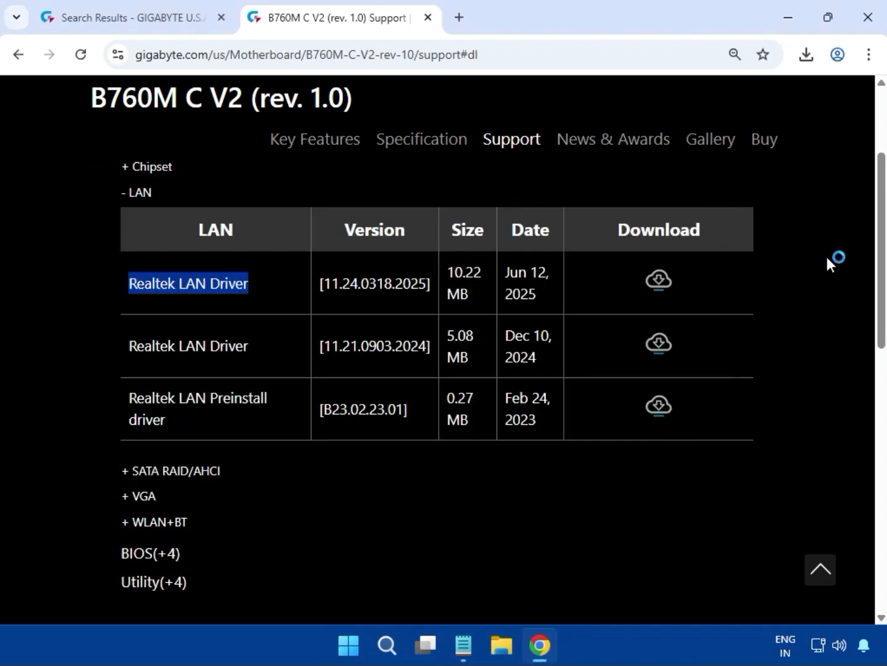
{"action": "left_click", "coordinate": [781, 287]}
Expand the VGA drivers and download the Intel Graphic Driver, version 31.0.101.3302.
{"action": "scroll", "coordinate": [722, 390], "scroll_direction": "down", "scroll_amount": 1}
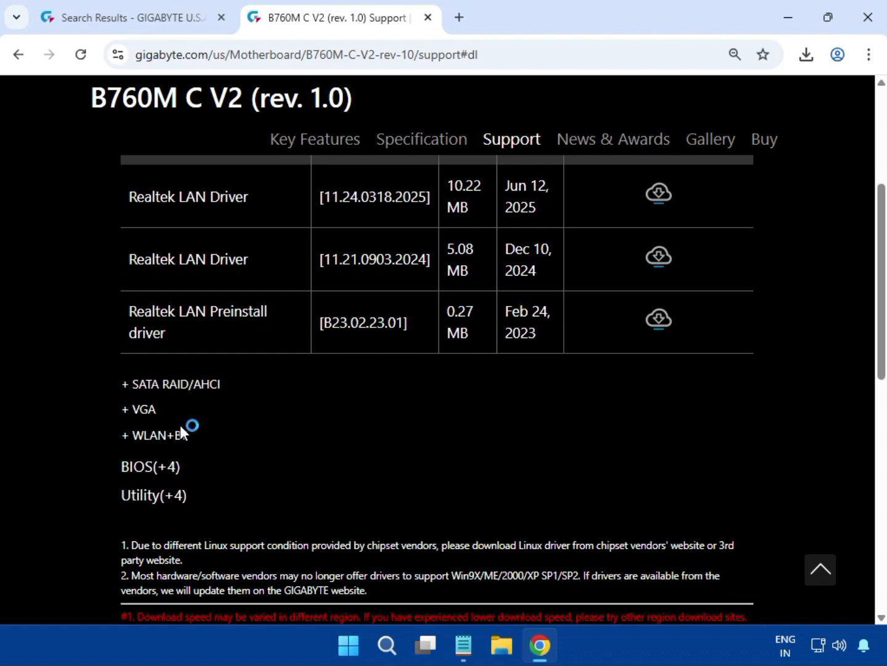
{"action": "scroll", "coordinate": [231, 424], "scroll_direction": "up", "scroll_amount": 5}
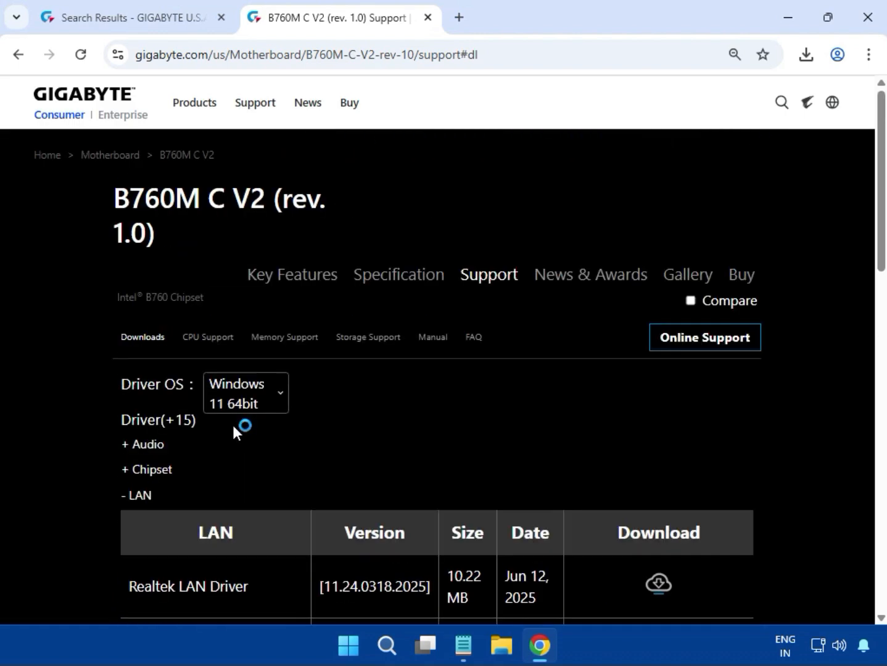
{"action": "scroll", "coordinate": [233, 426], "scroll_direction": "down", "scroll_amount": 4}
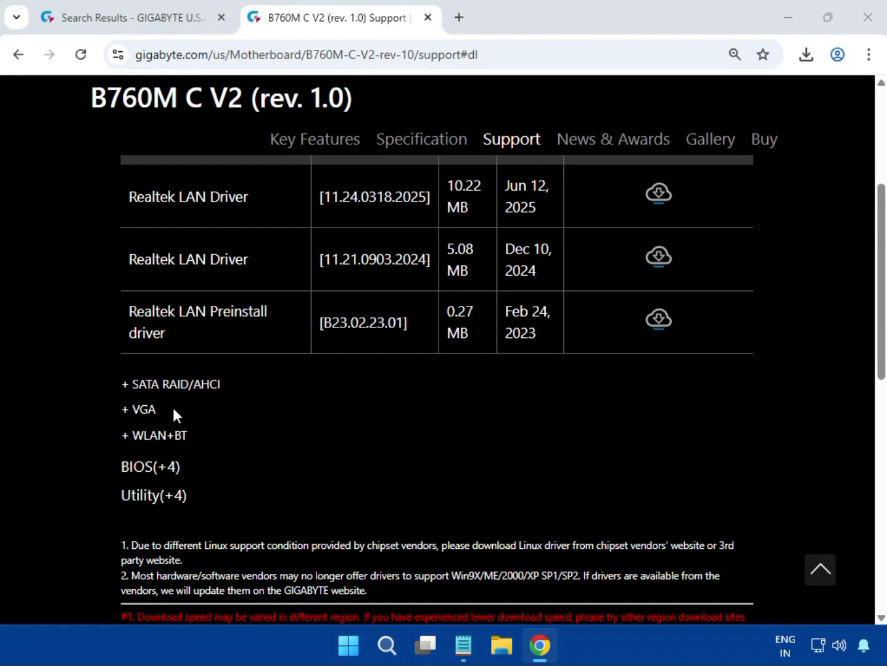
{"action": "left_click_drag", "start_coordinate": [173, 407], "coordinate": [129, 407]}
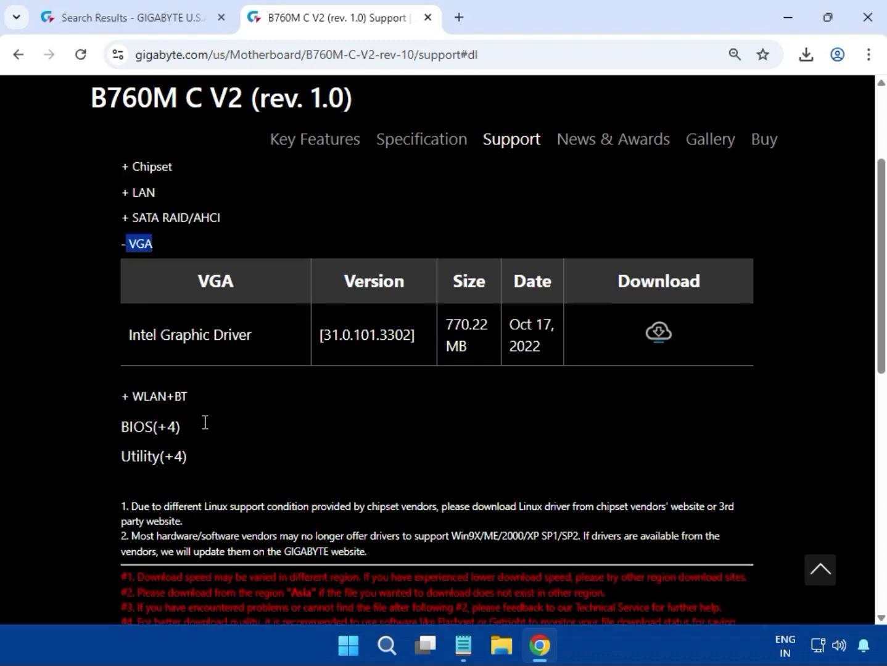
{"action": "left_click_drag", "start_coordinate": [129, 334], "coordinate": [599, 340]}
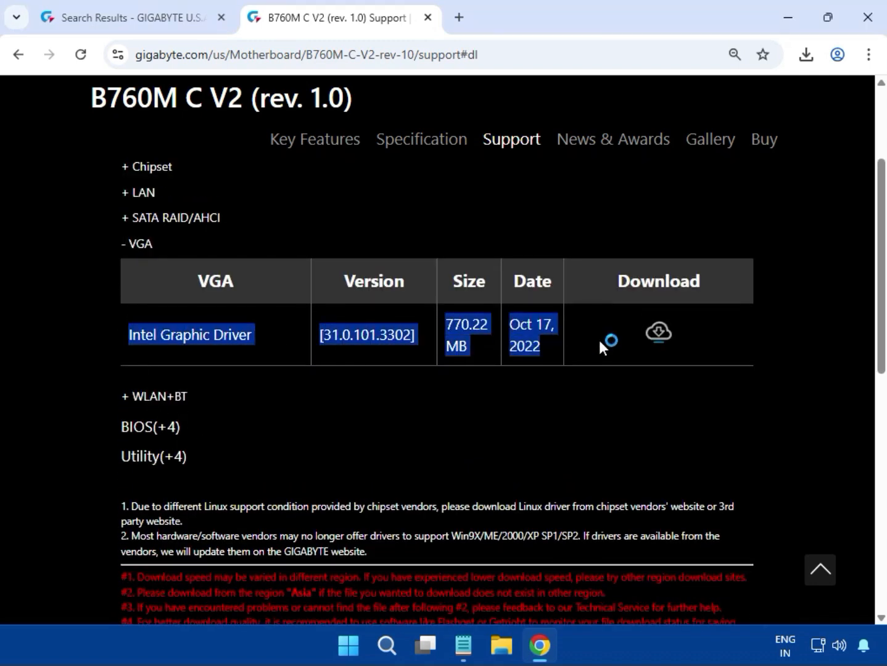
{"action": "left_click", "coordinate": [660, 335]}
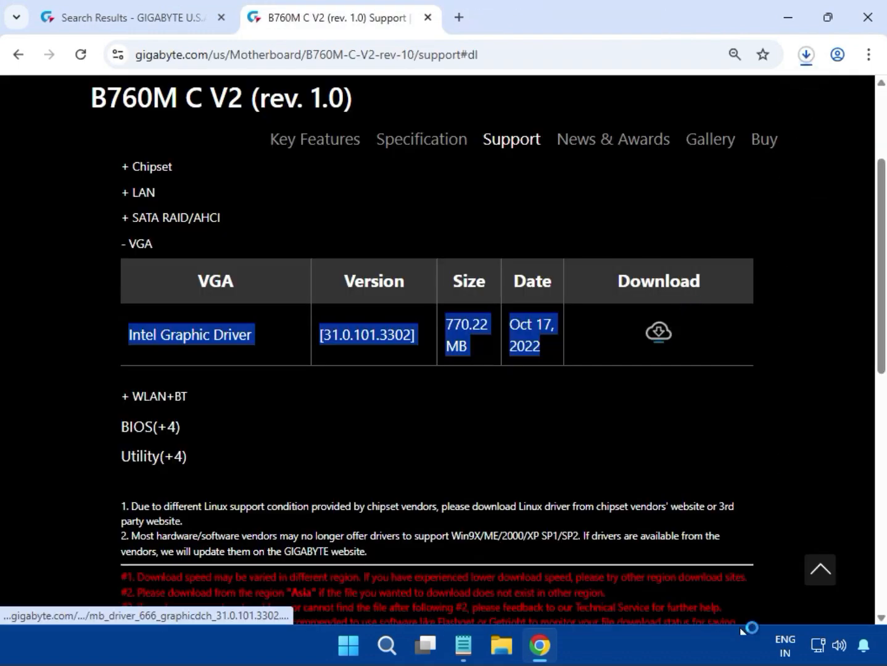
Run mb_driver_666_graphicdch_31.0.101.3302.exe from the downloaded archive, allow it to make changes, and close the archive.
{"action": "left_click", "coordinate": [806, 53]}
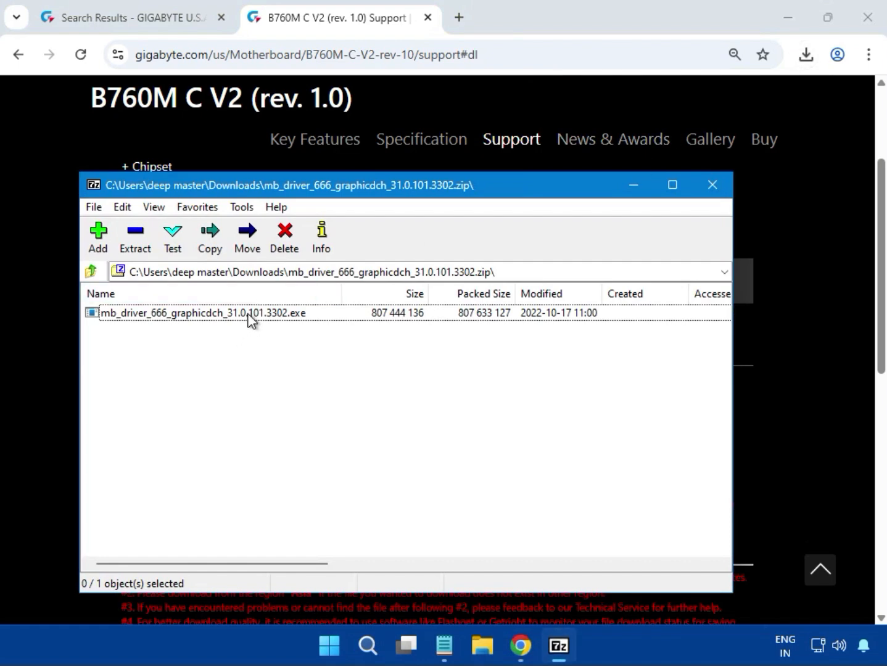
{"action": "double_click", "coordinate": [246, 315]}
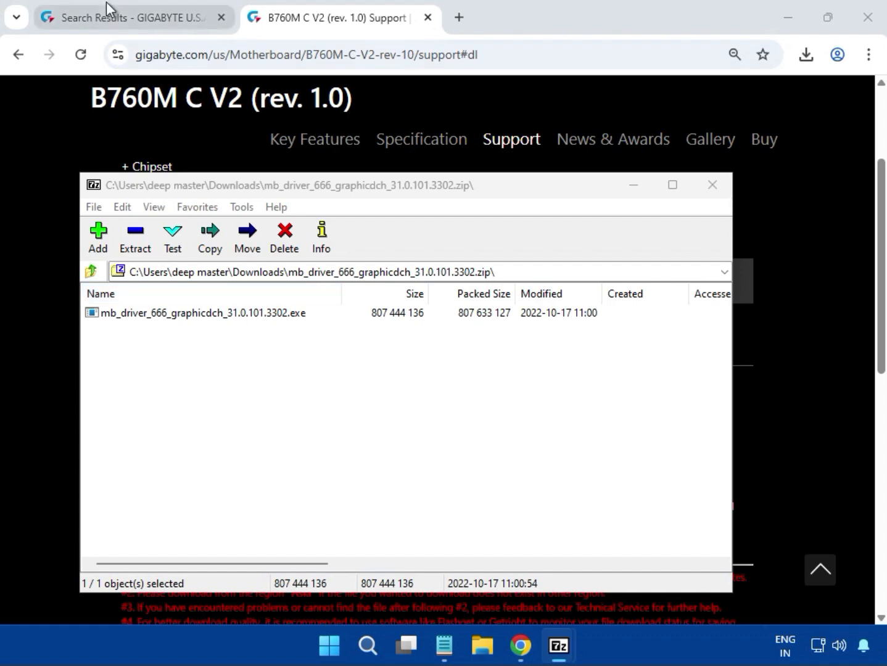
{"action": "mouse_move", "coordinate": [106, 2]}
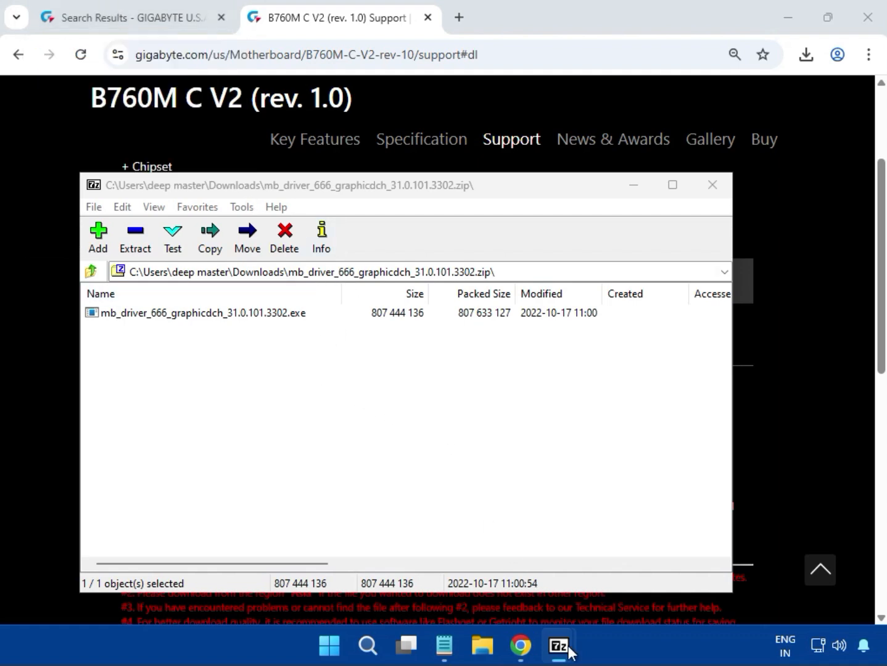
{"action": "mouse_move", "coordinate": [577, 638]}
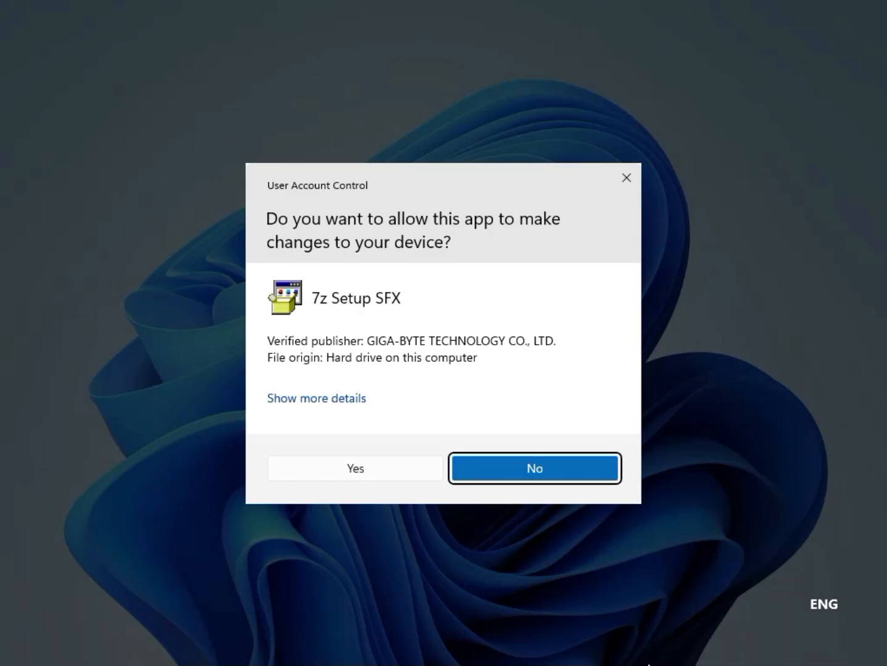
{"action": "left_click", "coordinate": [336, 476]}
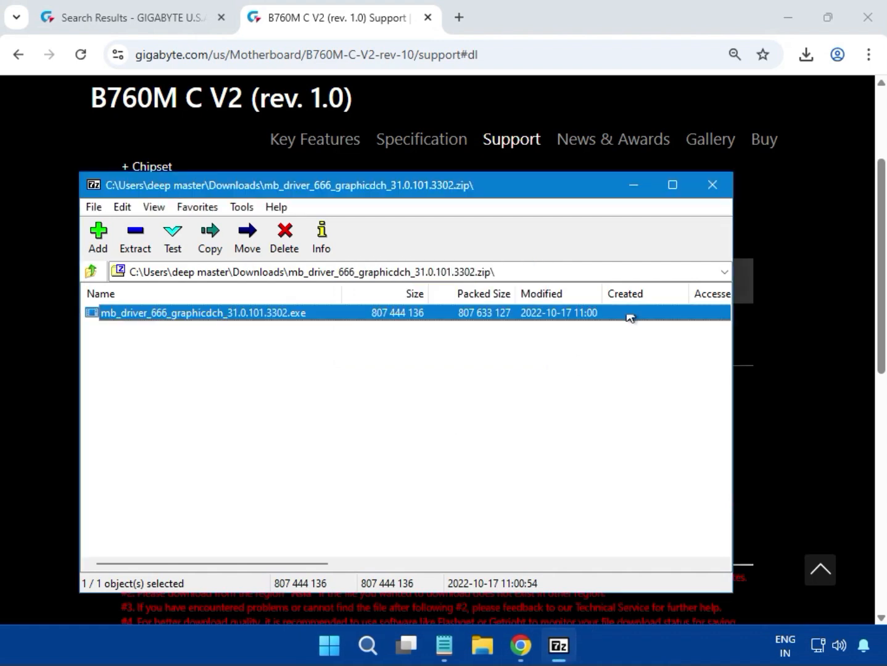
{"action": "left_click", "coordinate": [710, 185]}
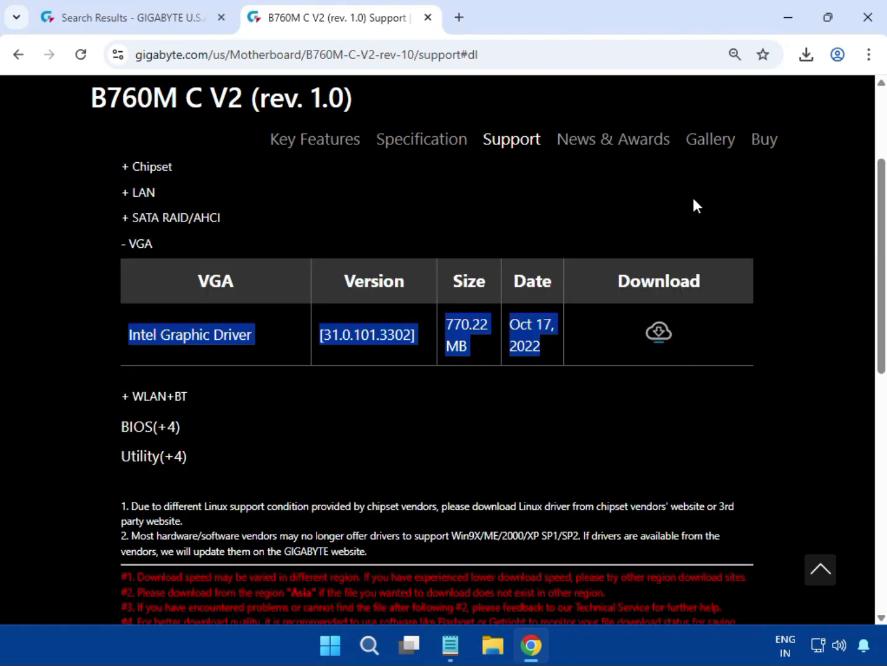
{"action": "left_click", "coordinate": [810, 402]}
Expand the WLAN+BT drivers and download the Realtek 8851 Bluetooth driver, version 18.4021.2412.2701.
{"action": "scroll", "coordinate": [809, 402], "scroll_direction": "up", "scroll_amount": 5}
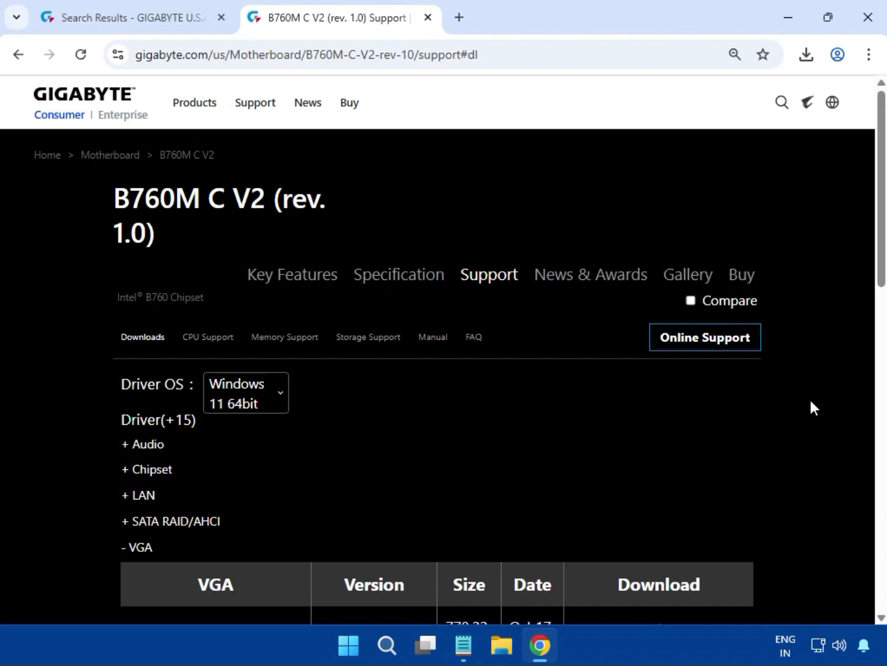
{"action": "scroll", "coordinate": [809, 399], "scroll_direction": "down", "scroll_amount": 5}
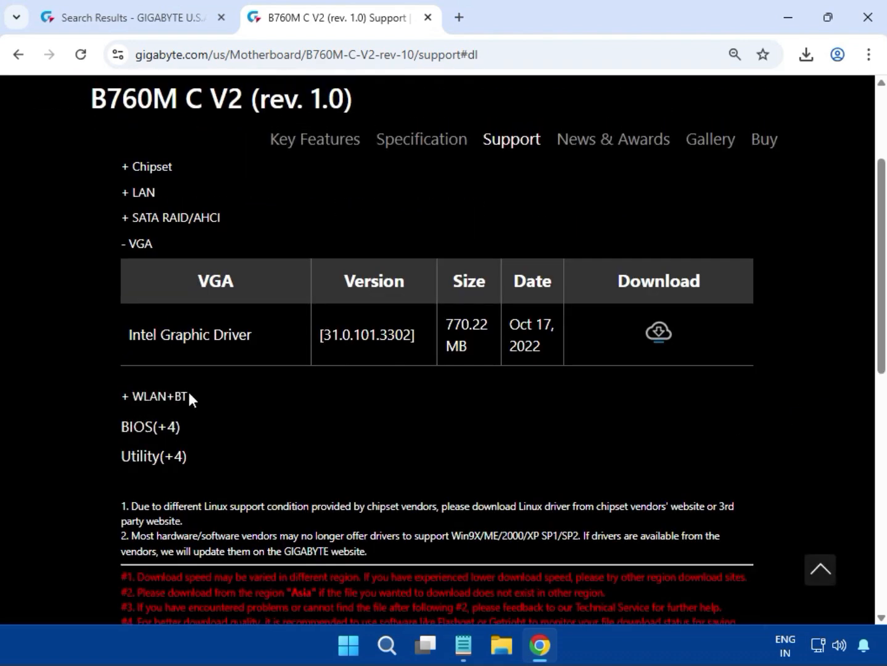
{"action": "double_click", "coordinate": [180, 397]}
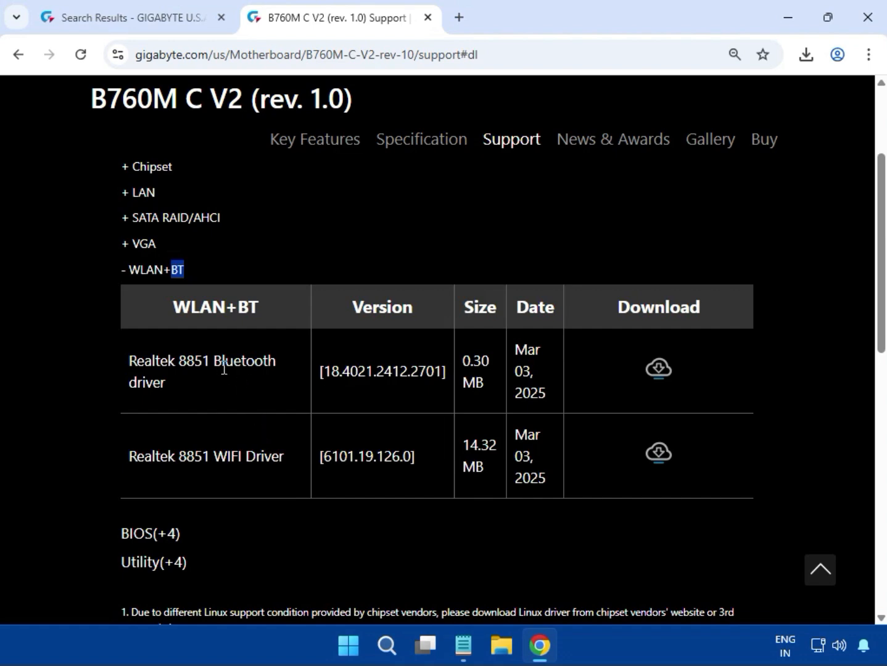
{"action": "left_click_drag", "start_coordinate": [213, 363], "coordinate": [232, 387]}
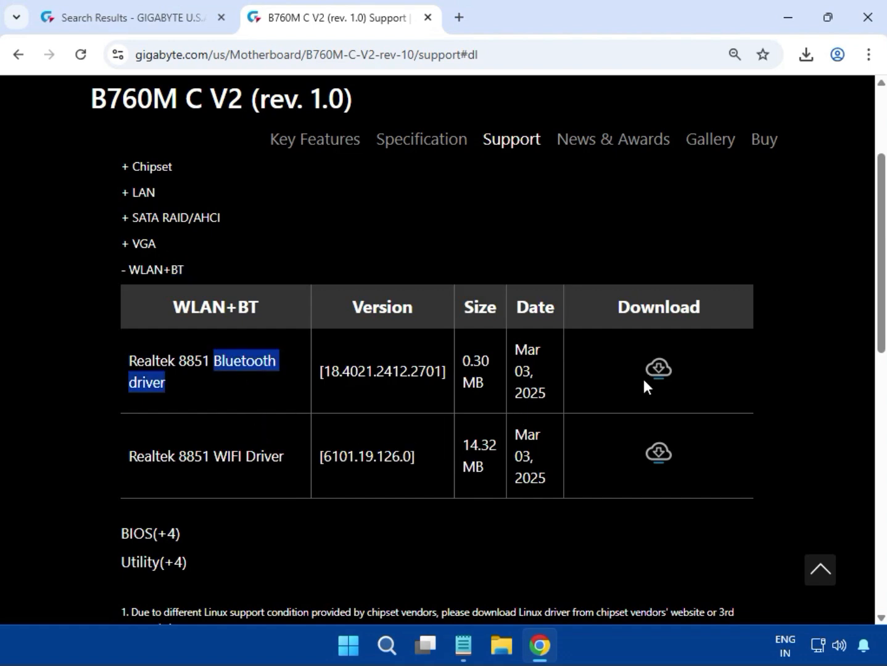
{"action": "left_click", "coordinate": [662, 370]}
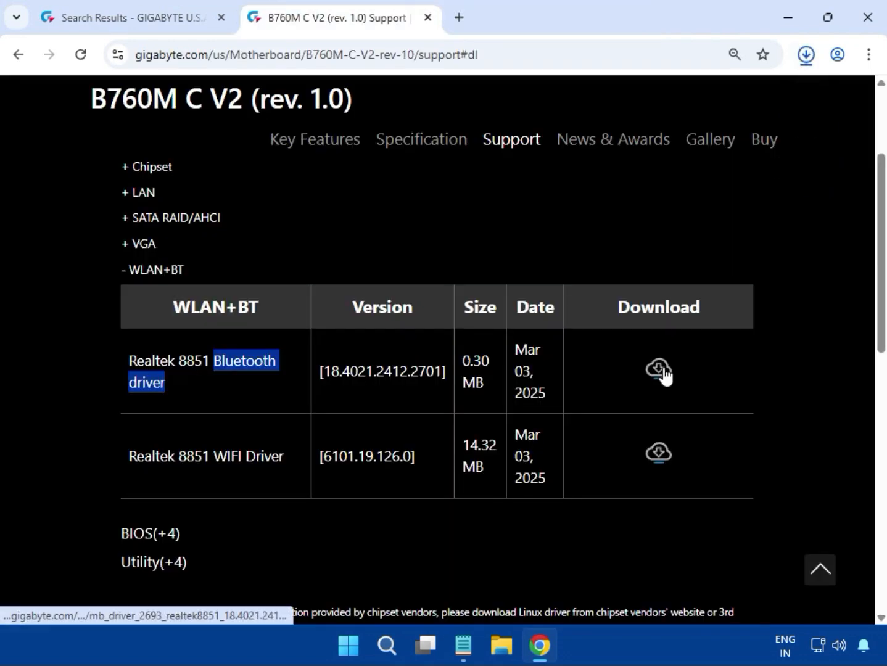
Run mb_driver_2693_realtek8851_18.4021.2412.2701 .exe from the downloaded archive, allow it to make changes, and close the archive.
{"action": "left_click", "coordinate": [807, 66]}
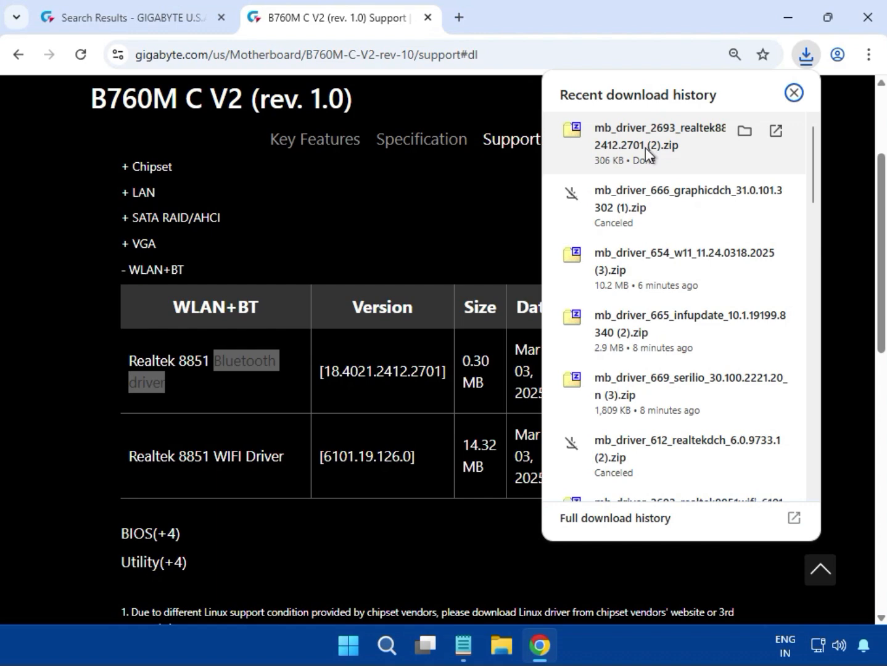
{"action": "left_click", "coordinate": [679, 155]}
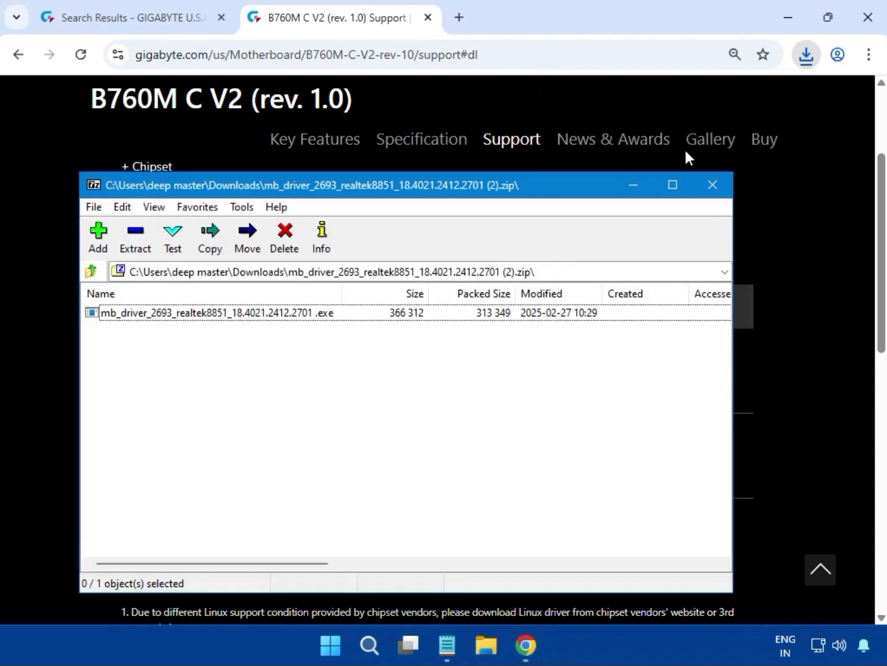
{"action": "left_click", "coordinate": [275, 314]}
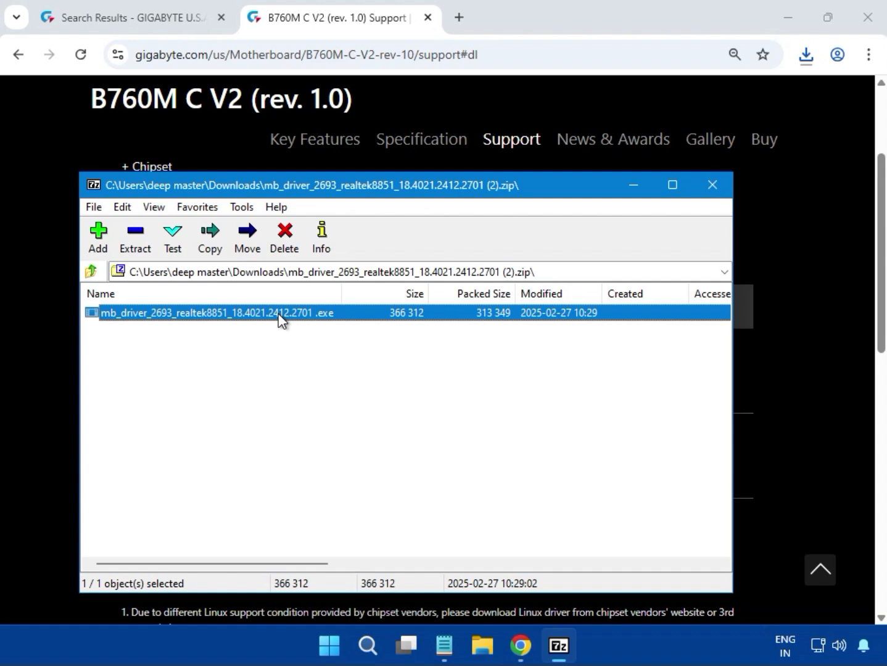
{"action": "double_click", "coordinate": [278, 313]}
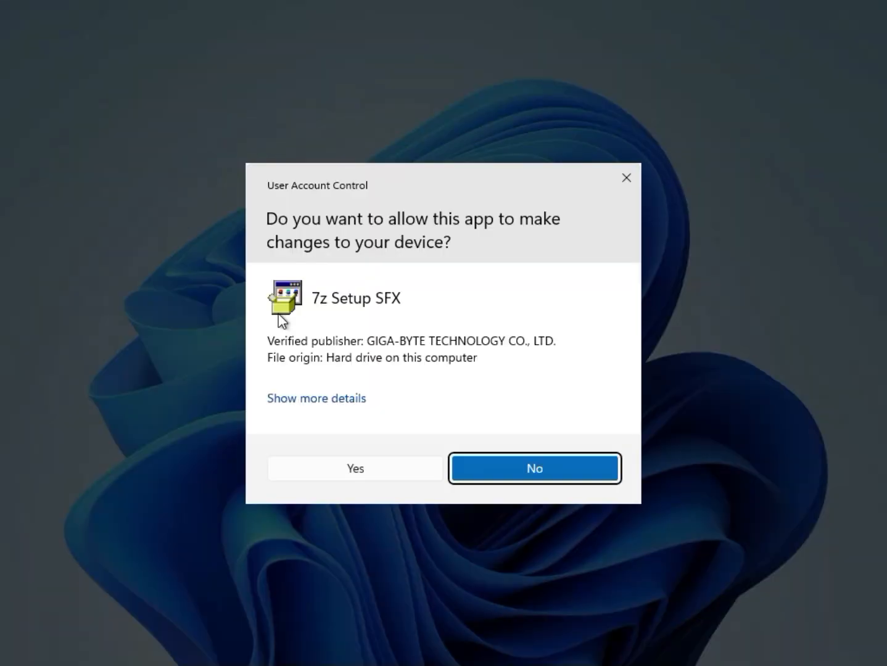
{"action": "left_click", "coordinate": [362, 468]}
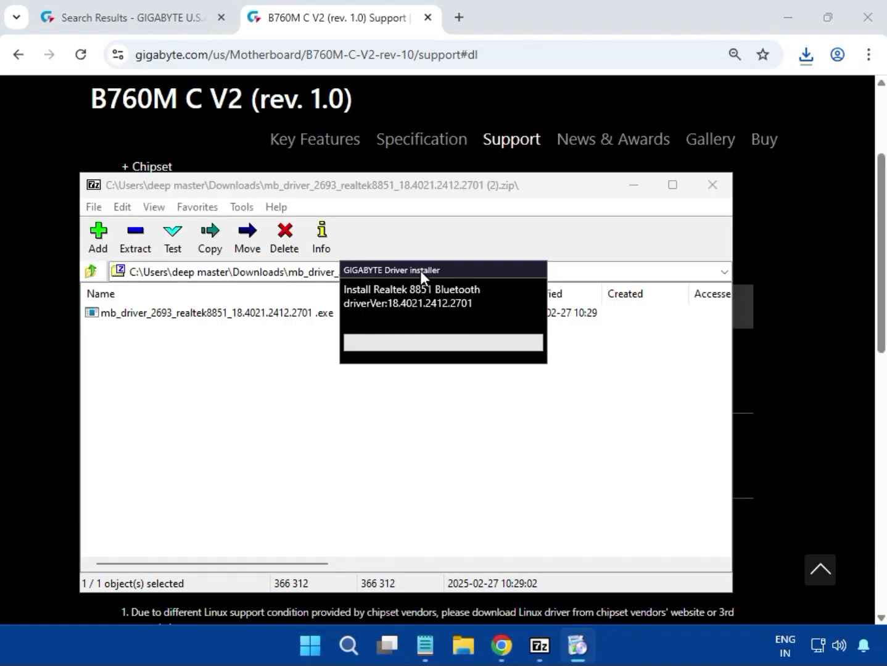
{"action": "left_click_drag", "start_coordinate": [420, 270], "coordinate": [403, 354]}
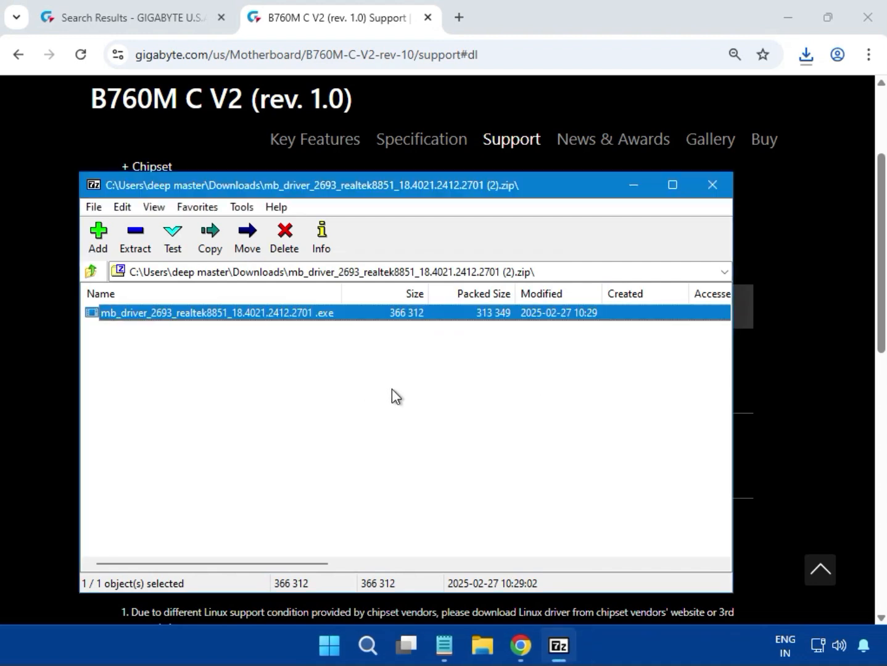
{"action": "left_click", "coordinate": [713, 185]}
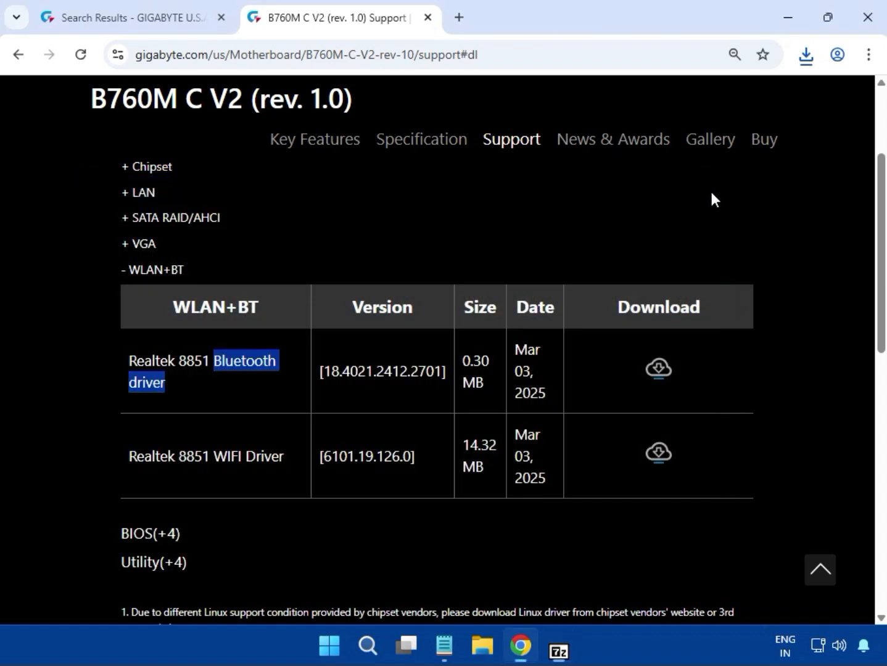
{"action": "left_click", "coordinate": [778, 246]}
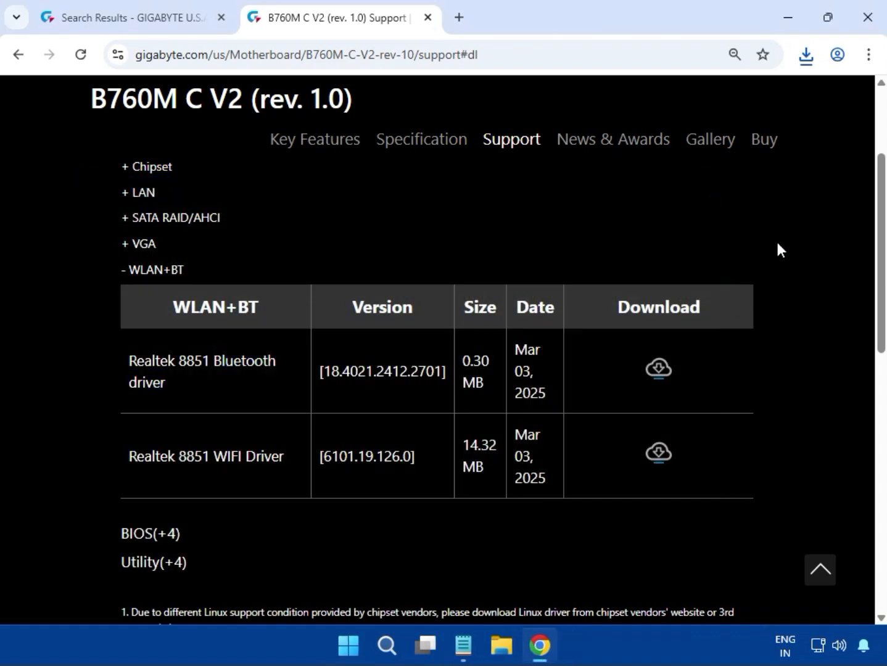
Download the Realtek 8851 WIFI Driver, version 6101.19.126.0, from the WLAN+BT drivers.
{"action": "scroll", "coordinate": [791, 294], "scroll_direction": "up", "scroll_amount": 5}
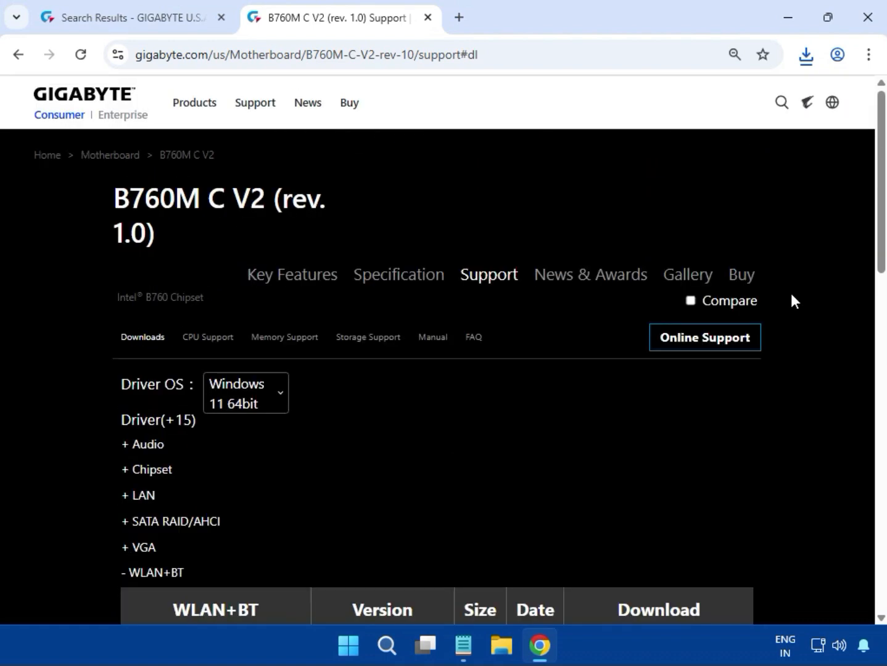
{"action": "scroll", "coordinate": [792, 295], "scroll_direction": "down", "scroll_amount": 5}
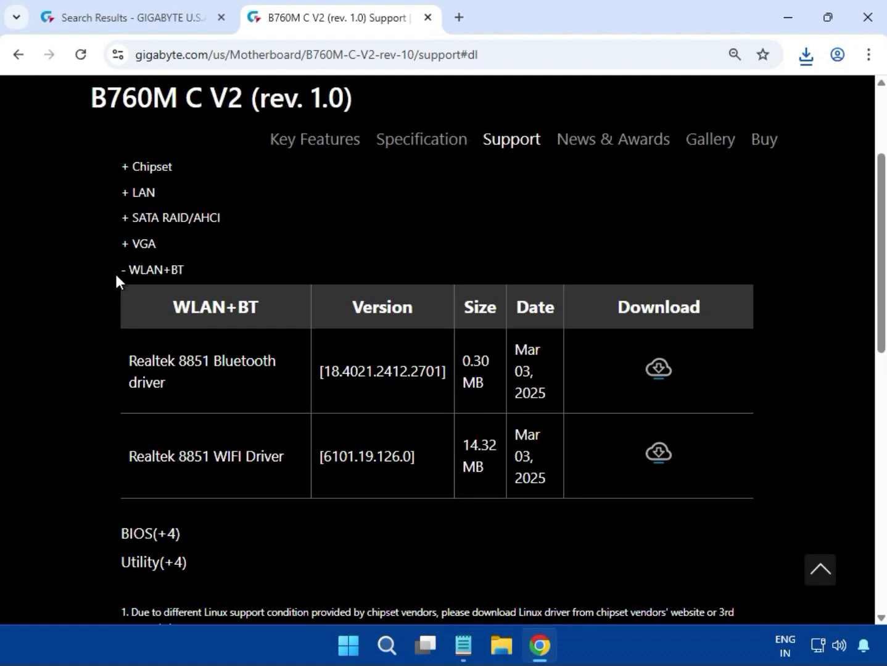
{"action": "left_click_drag", "start_coordinate": [129, 270], "coordinate": [167, 270]}
{"action": "left_click_drag", "start_coordinate": [216, 448], "coordinate": [285, 448]}
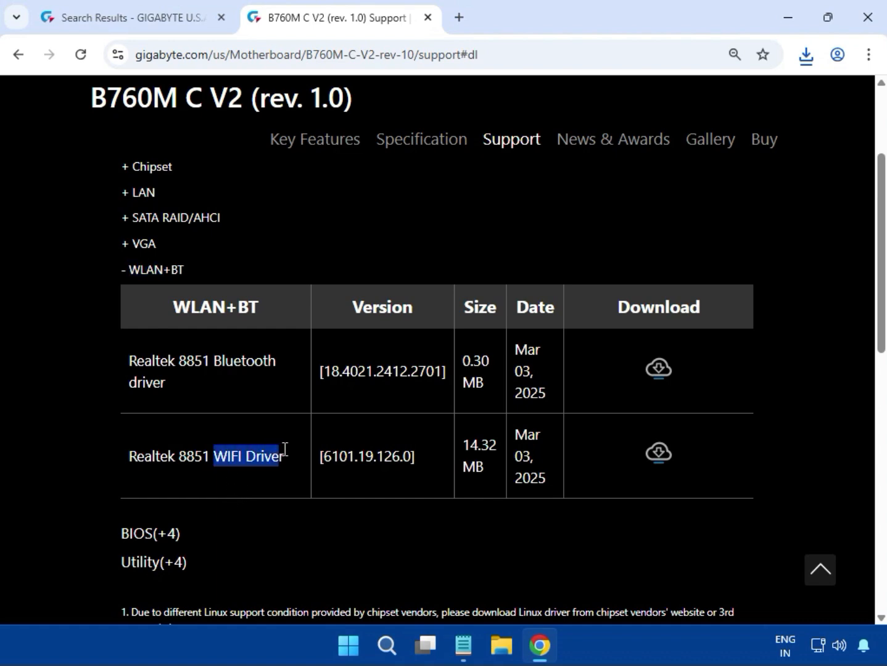
{"action": "left_click", "coordinate": [659, 458]}
Run mb_driver_2692_realtek8851wifi_6101.19.126.0.exe from the downloaded archive, allow it to make changes, and close the archive.
{"action": "left_click", "coordinate": [806, 55]}
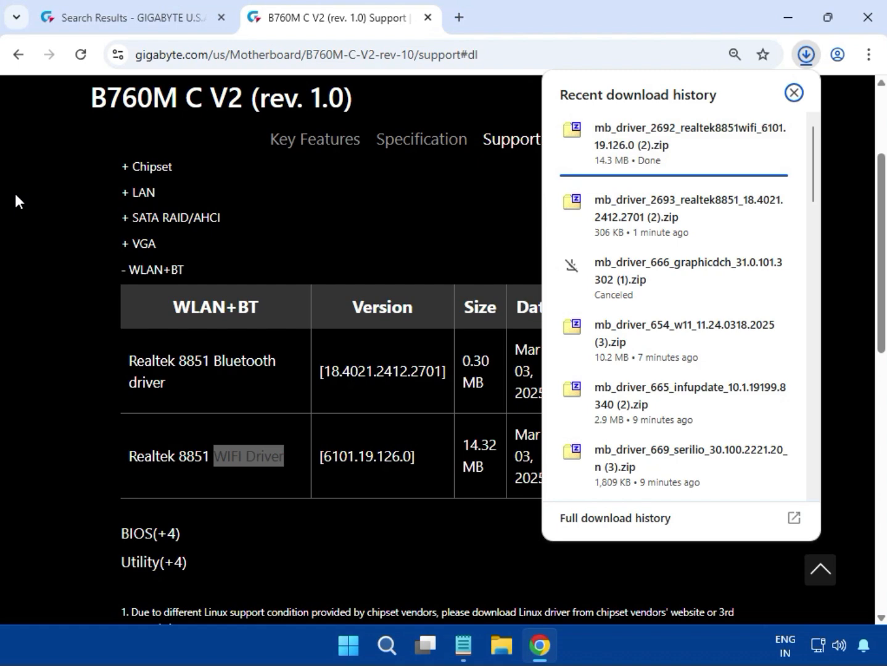
{"action": "left_click", "coordinate": [643, 158]}
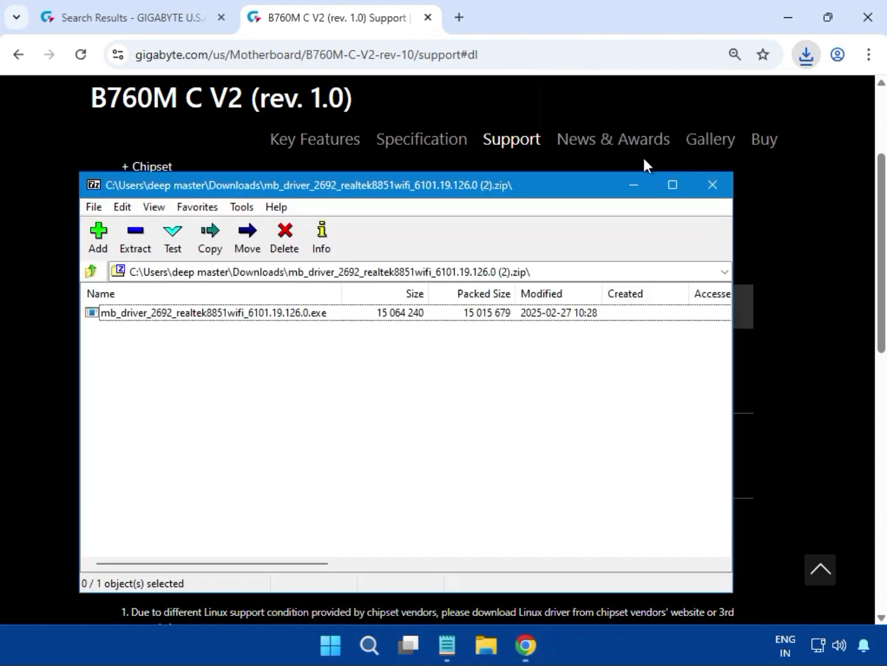
{"action": "double_click", "coordinate": [269, 313]}
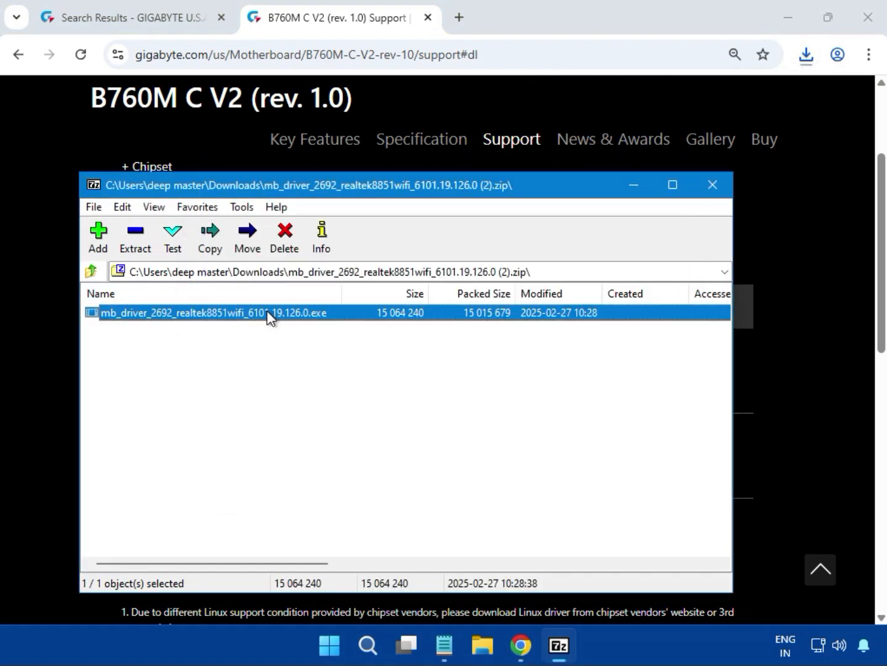
{"action": "double_click", "coordinate": [226, 312]}
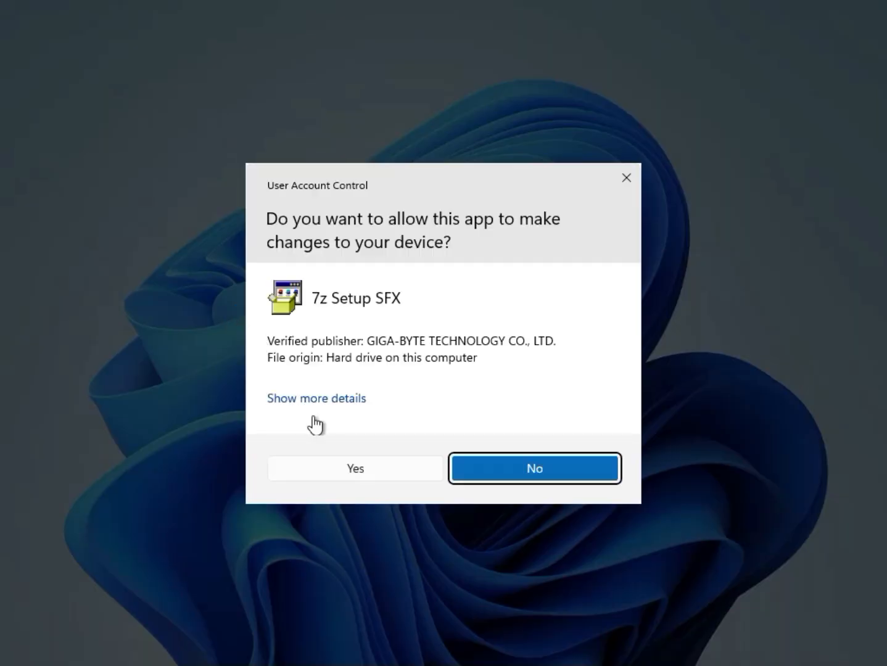
{"action": "left_click", "coordinate": [356, 470]}
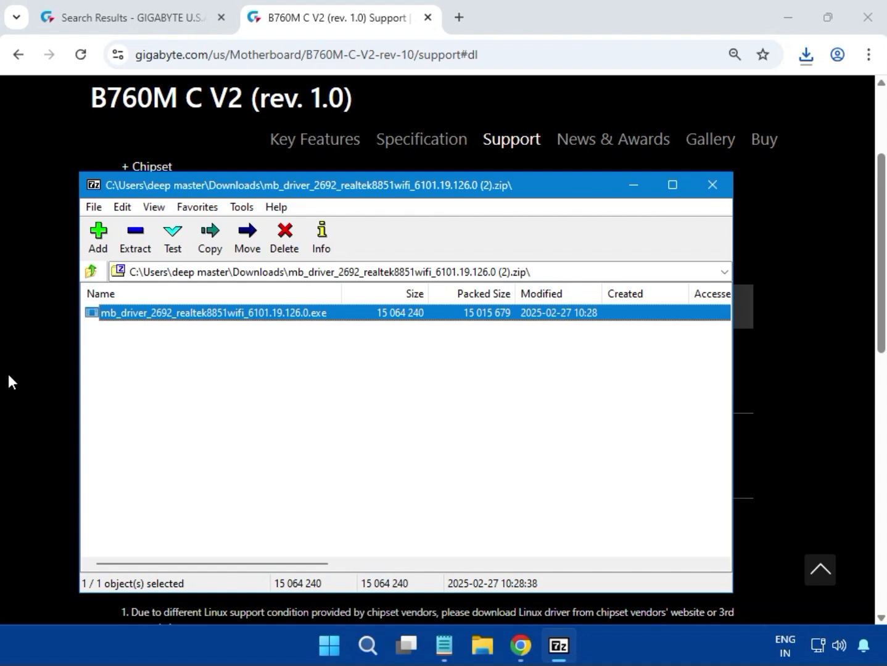
{"action": "left_click", "coordinate": [709, 185]}
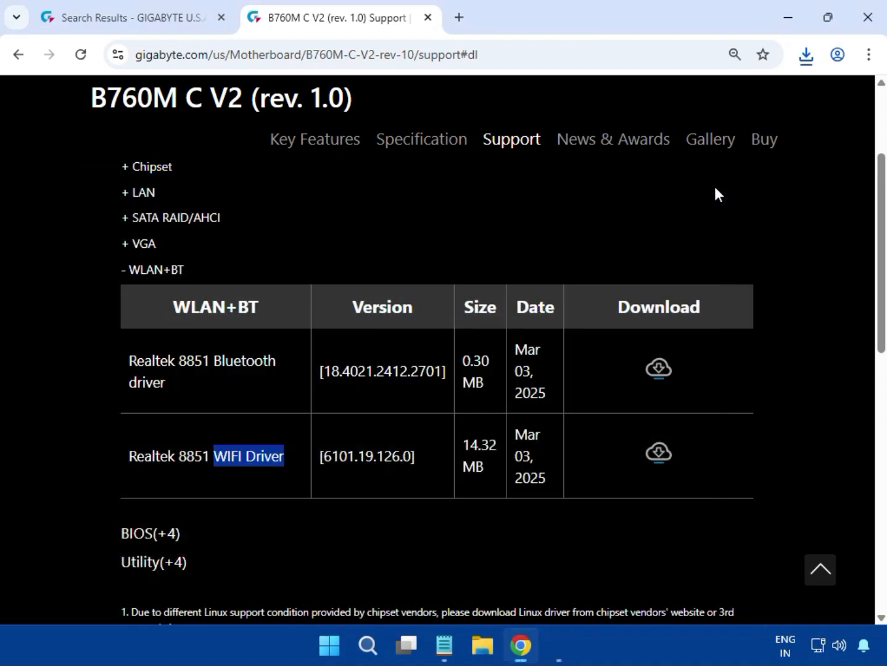
{"action": "left_click", "coordinate": [814, 426]}
{"action": "scroll", "coordinate": [814, 426], "scroll_direction": "up", "scroll_amount": 5}
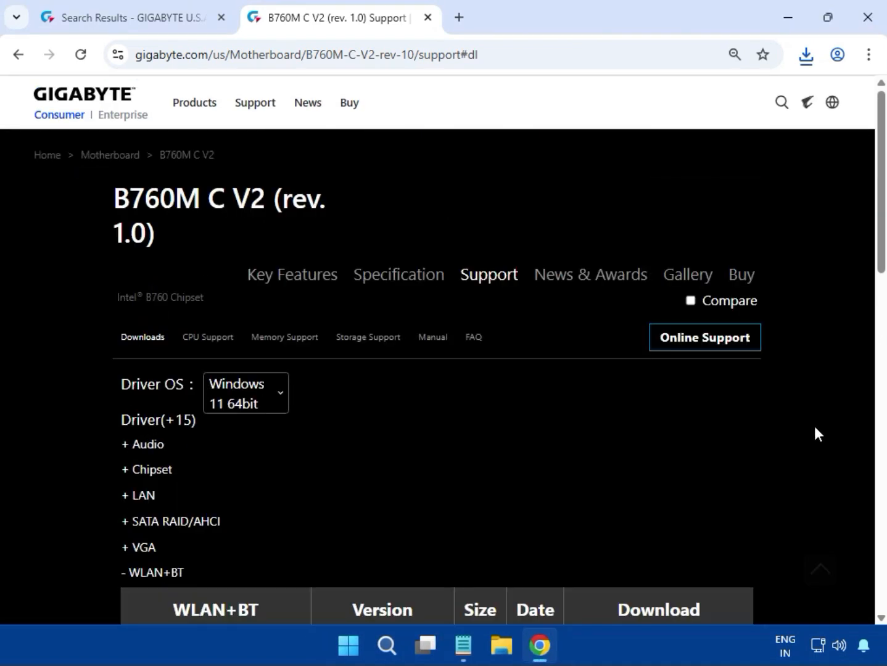